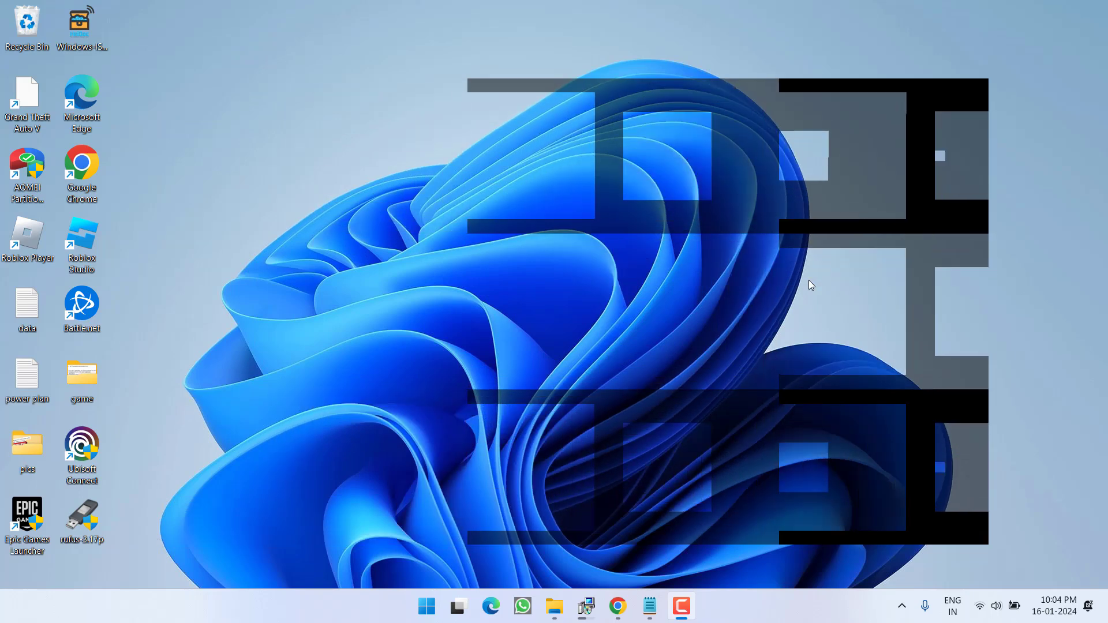
- Launch Windows Security from the Start search to check for the 'Page not available' error
key("super")
type("windows")
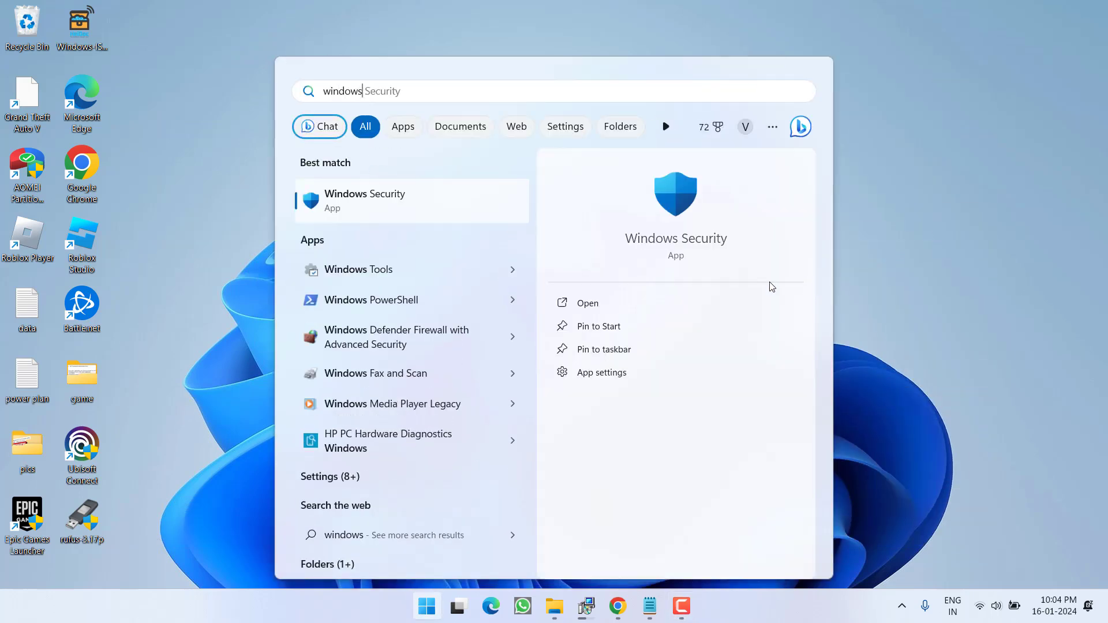
left_click(678, 238)
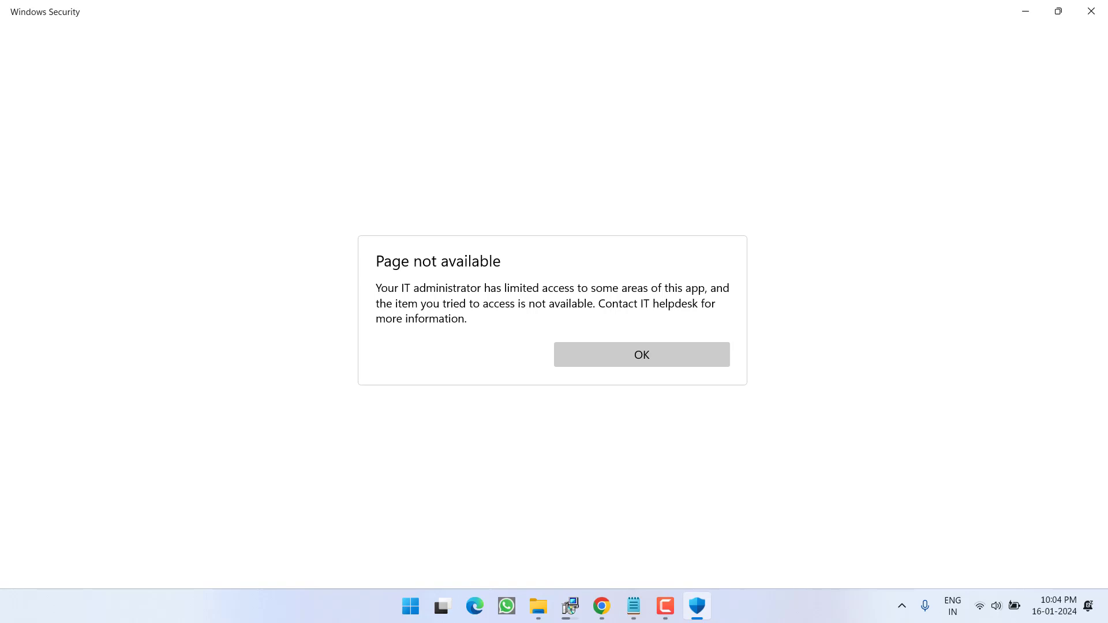
- Close Windows Security and launch Windows PowerShell with administrator rights from Start search
left_click(1093, 8)
key("super")
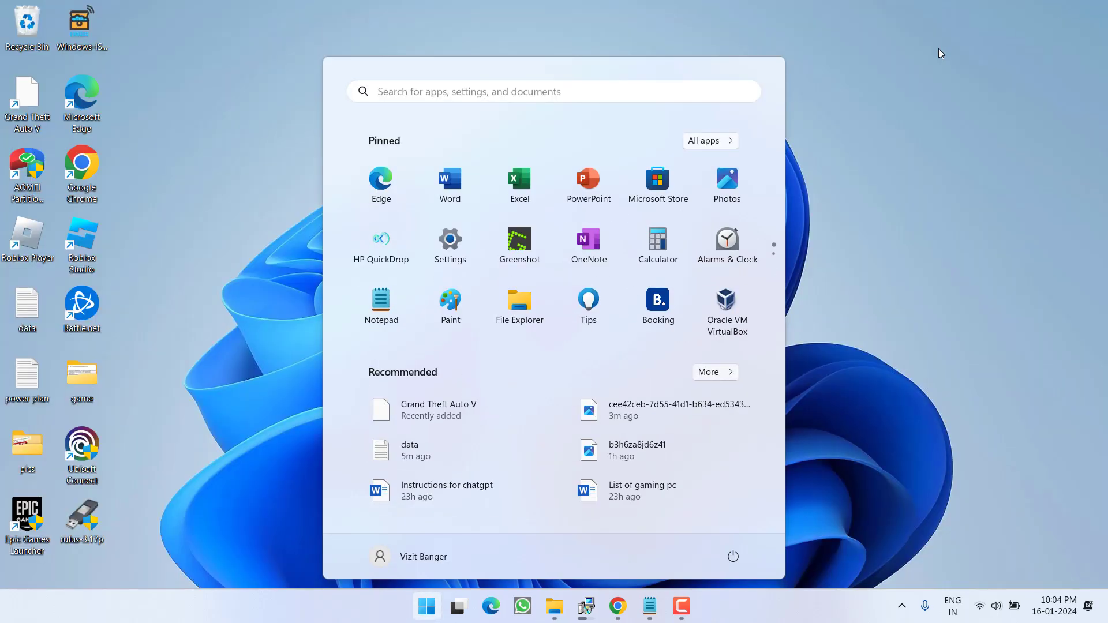
type("power")
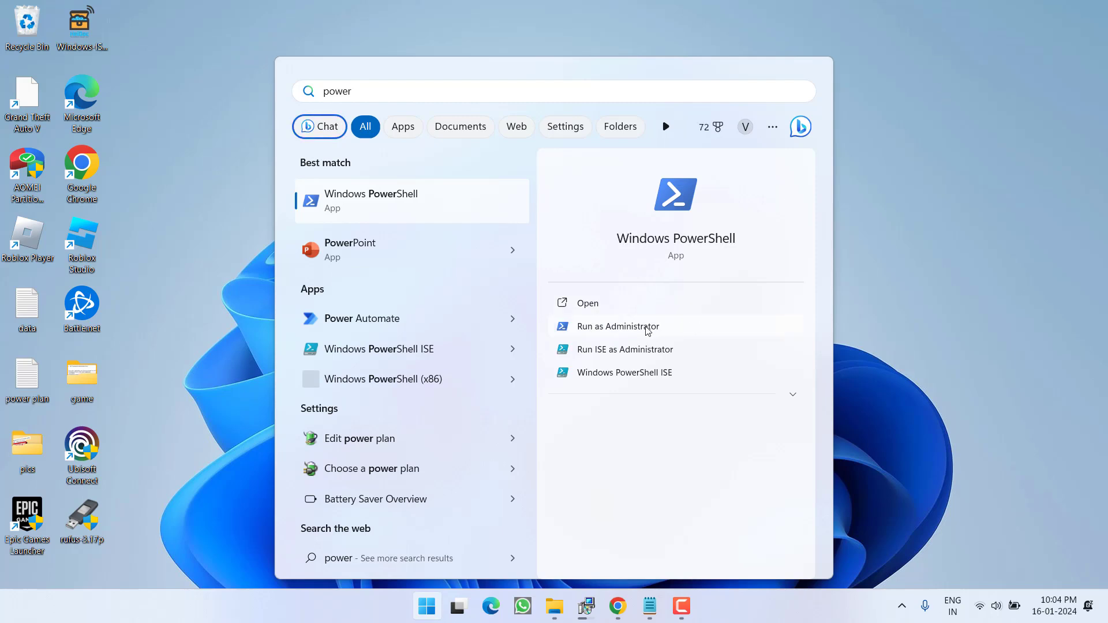
key("Return")
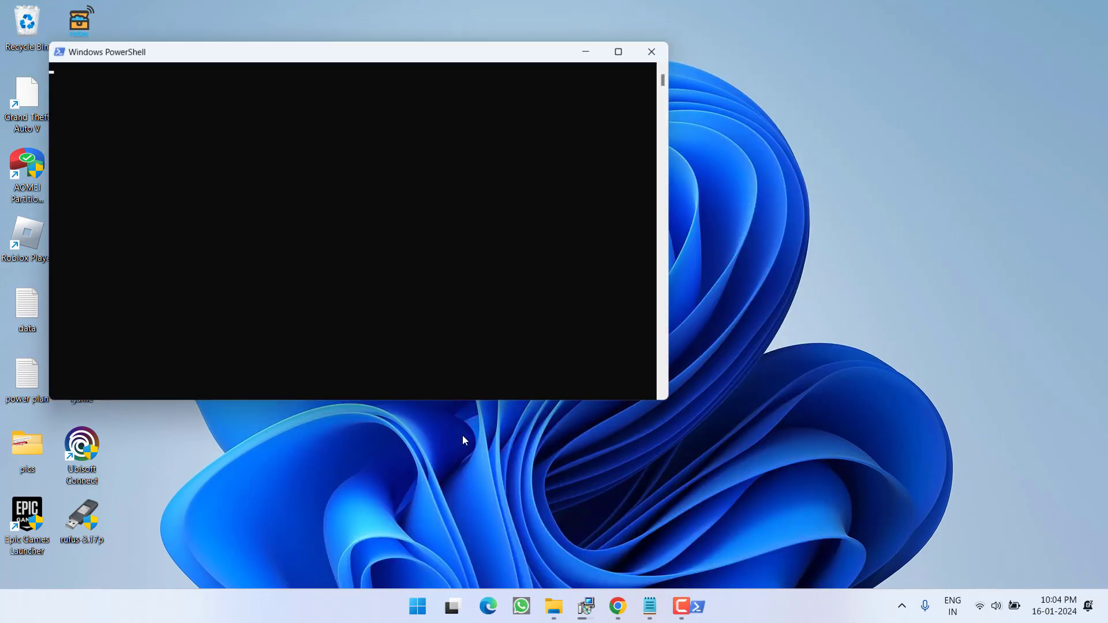
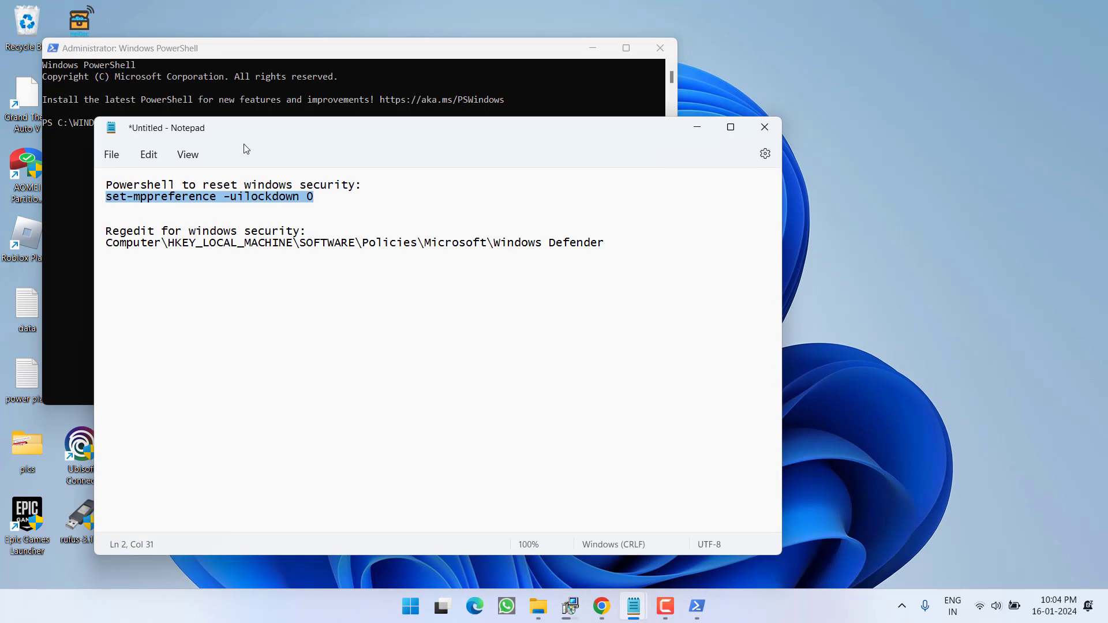
- Copy the 'set-mppreference -uilockdown 0' line from Notepad and focus the administrator PowerShell console
right_click(166, 199)
left_click(210, 269)
left_click(212, 102)
left_click(155, 165)
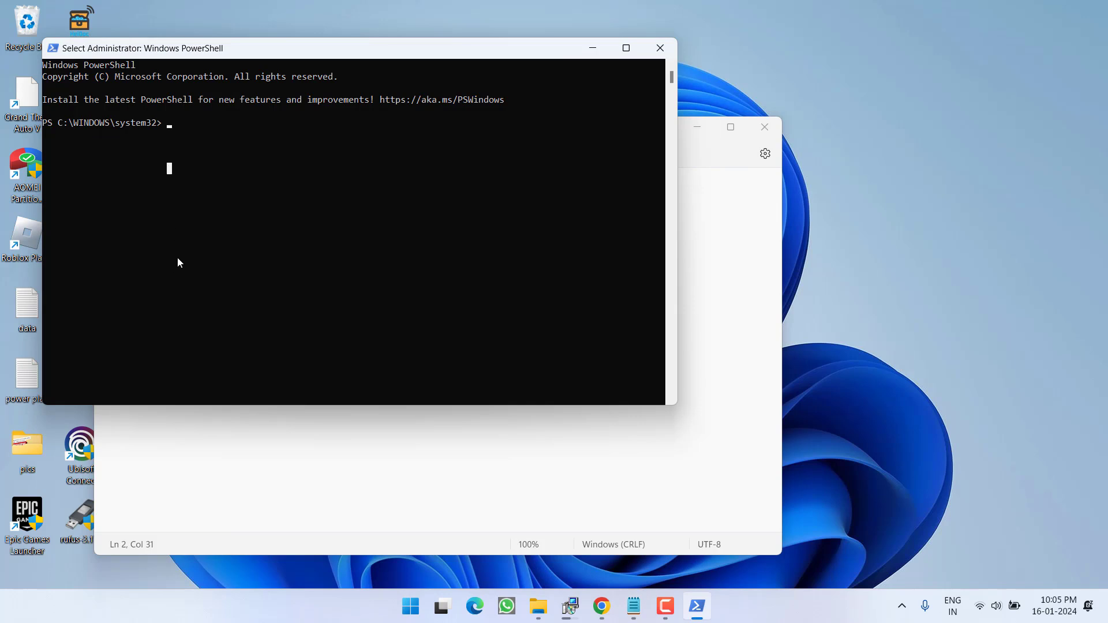
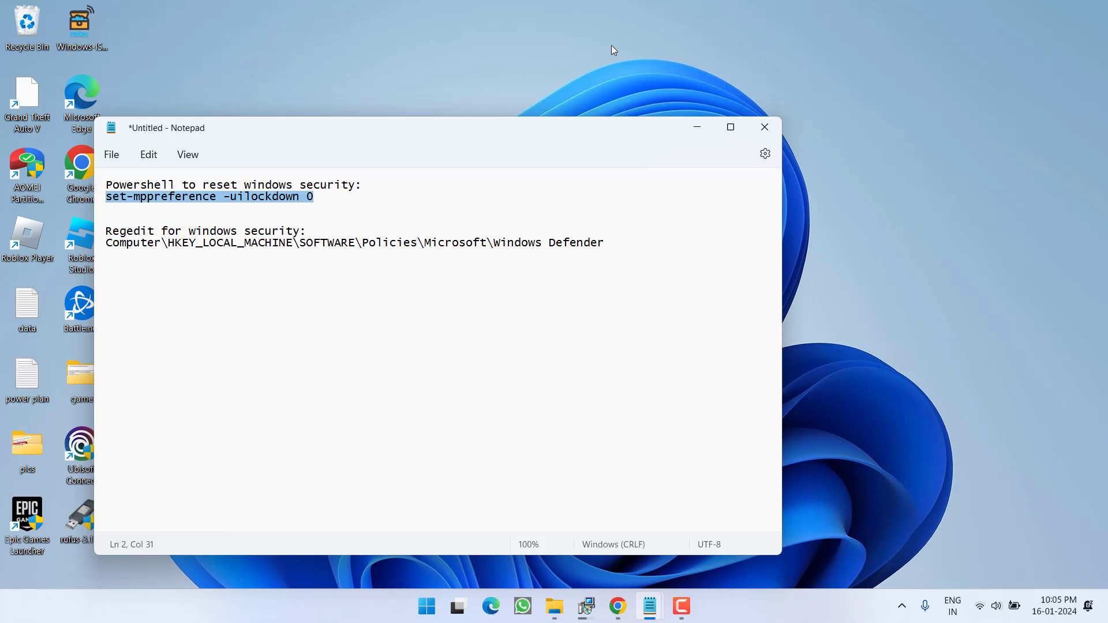
- Open Run from the Start quick-link menu and complete the entry to regedit
right_click(435, 617)
left_click(395, 520)
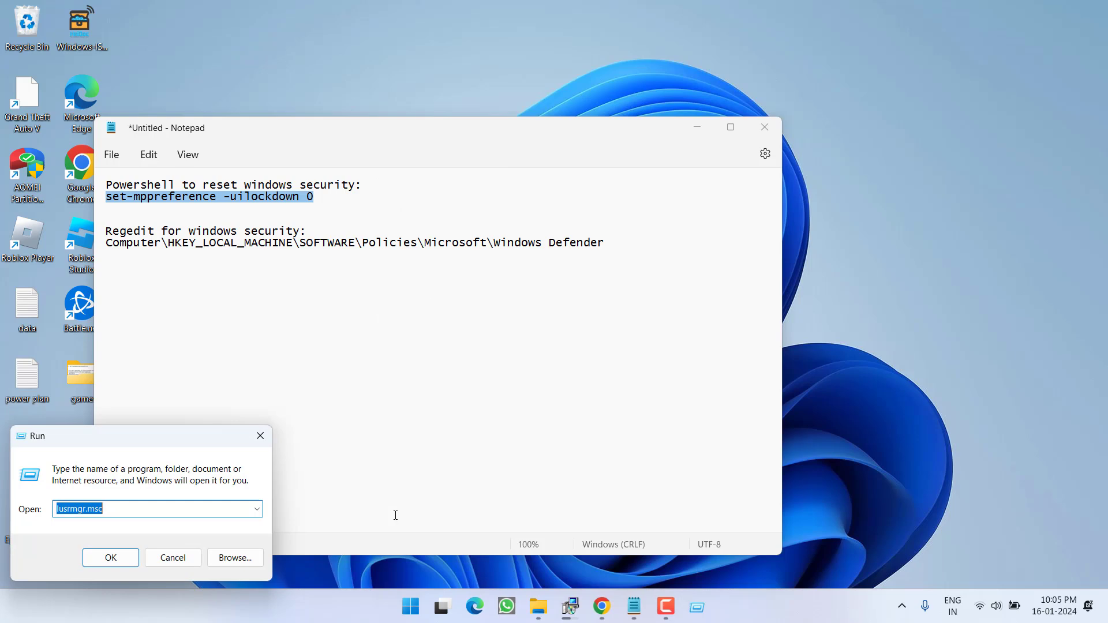
type("reg")
key("Down")
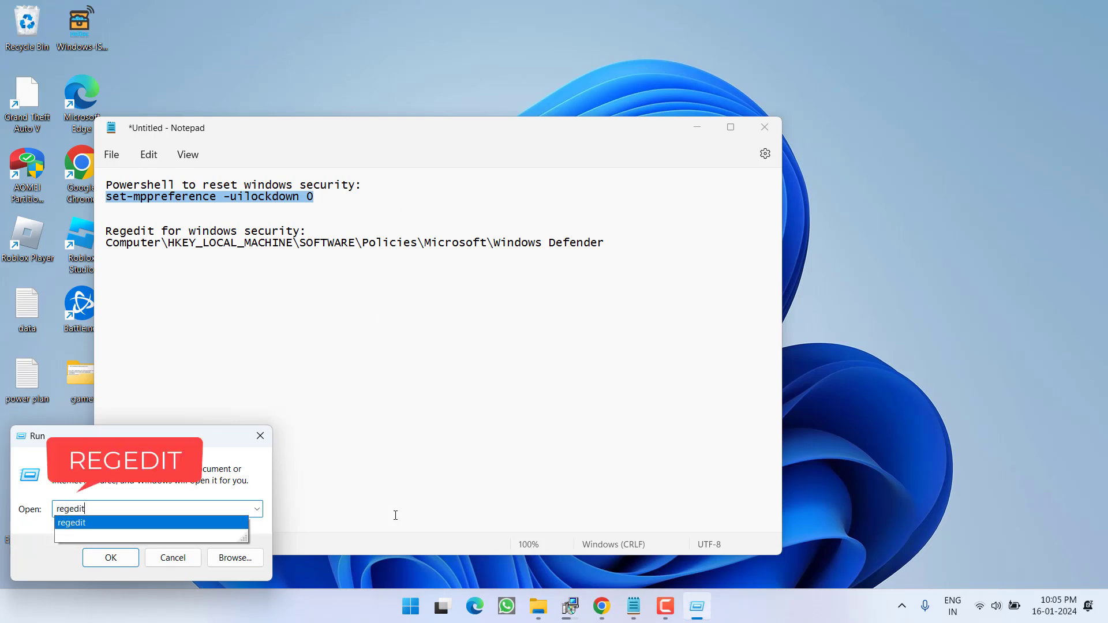
- Launch regedit, copy the Windows Defender registry path from Notepad, and return to Registry Editor
key("Return")
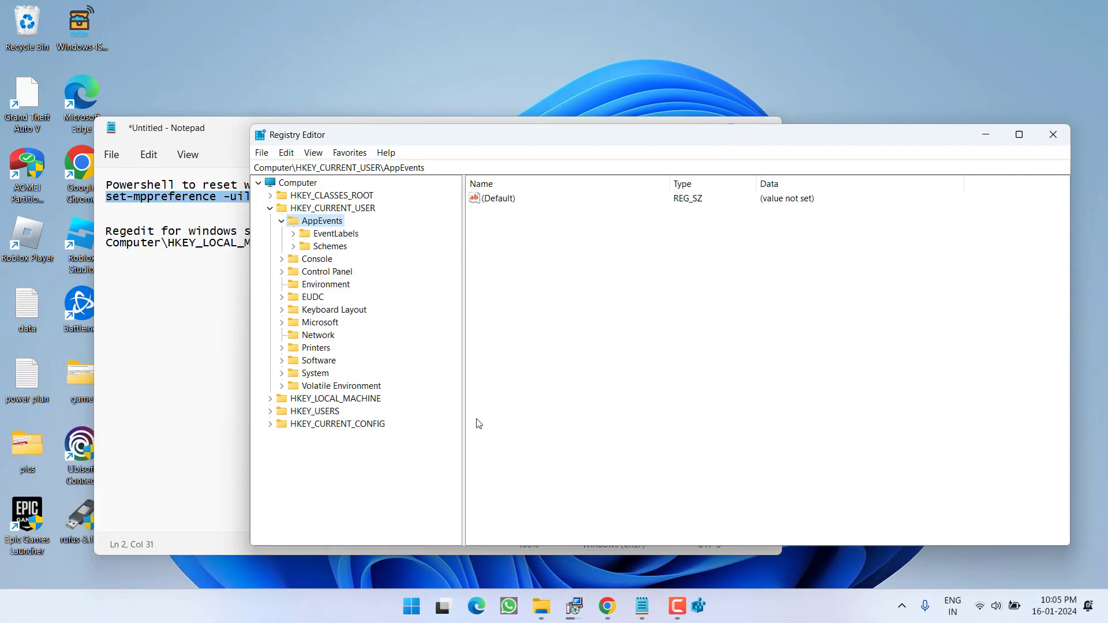
left_click(193, 313)
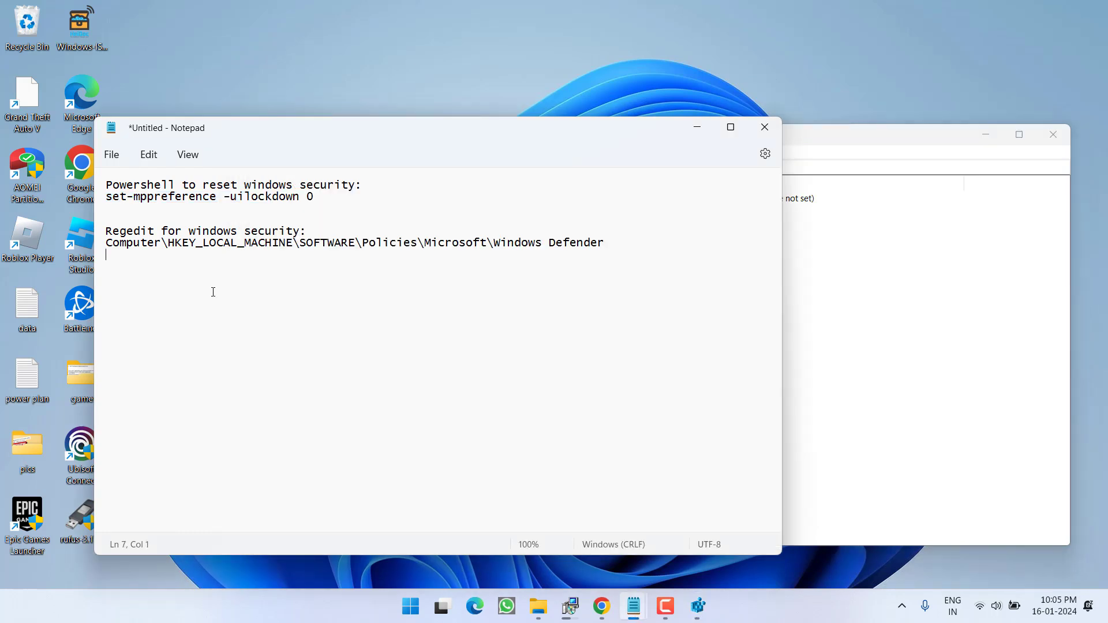
left_click_drag(621, 242, 105, 243)
right_click(389, 242)
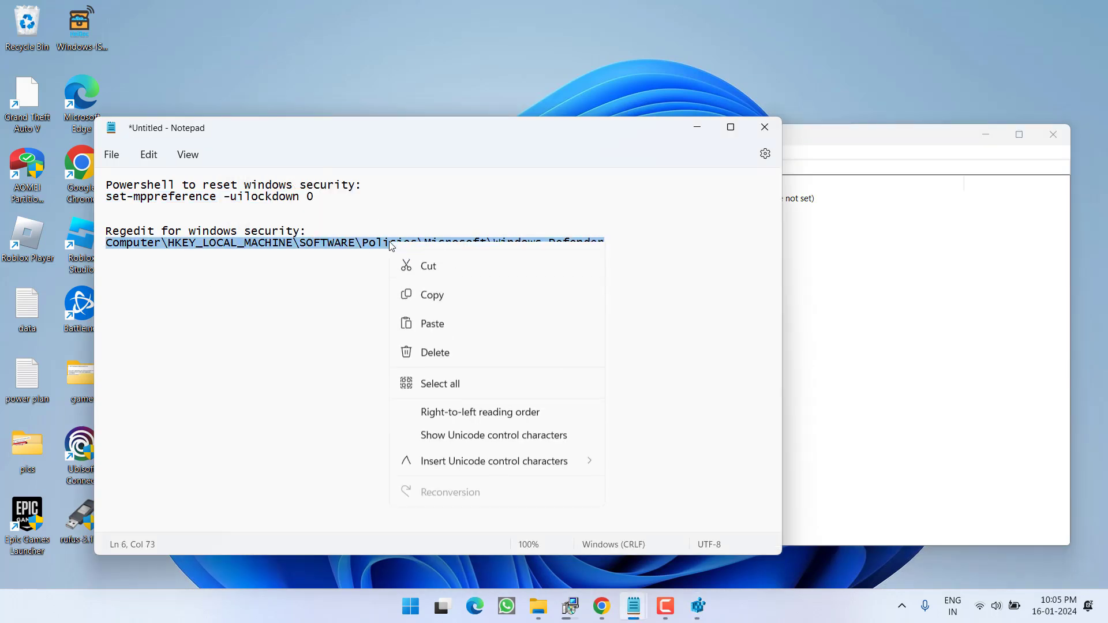
left_click(432, 317)
left_click(875, 151)
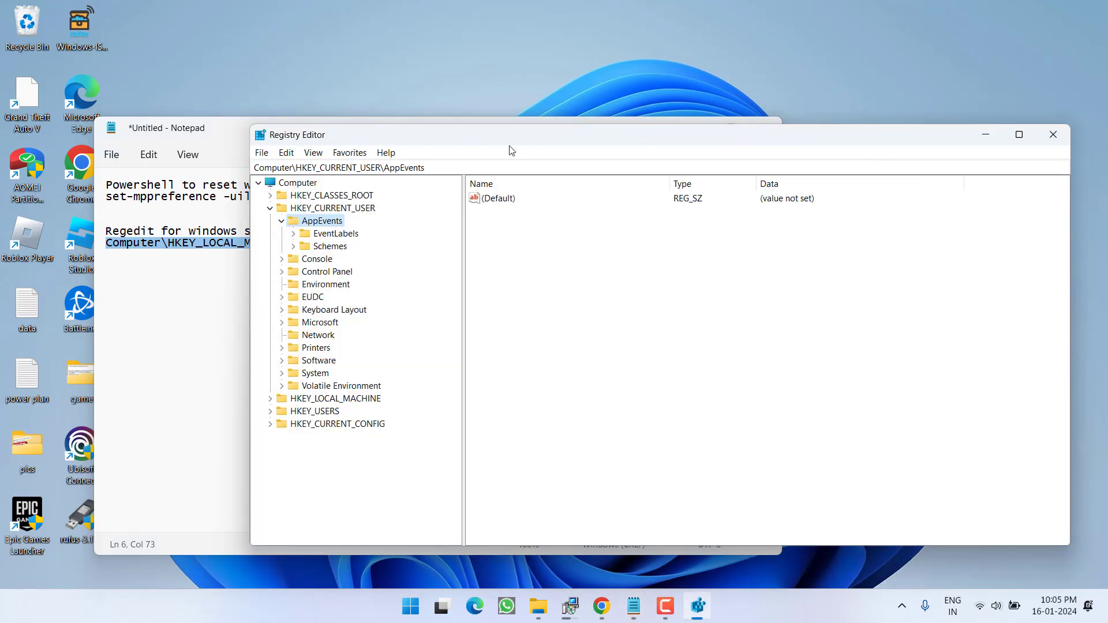
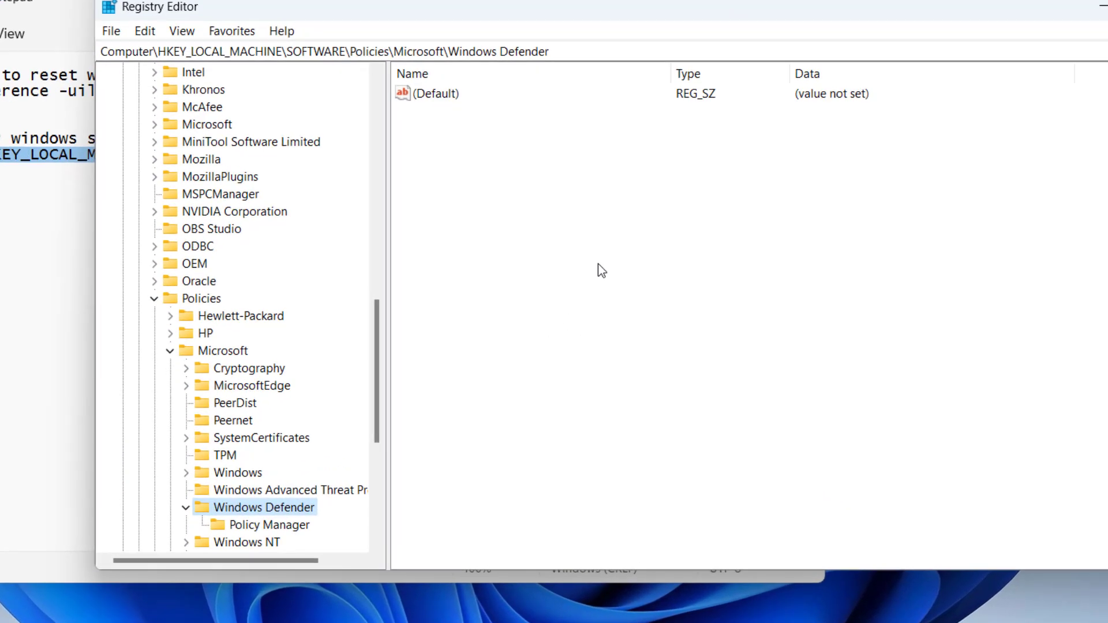
- Create a DWORD (32-bit) value named 'disableantispyware' under the Windows Defender key and open its data
right_click(591, 184)
mouse_move(646, 202)
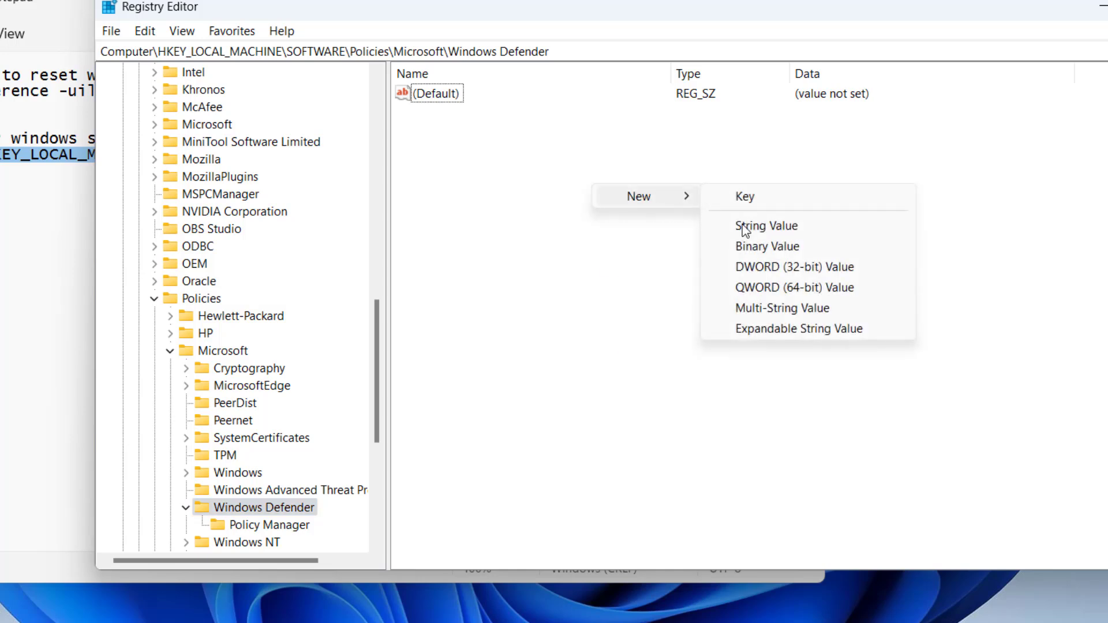
left_click(810, 269)
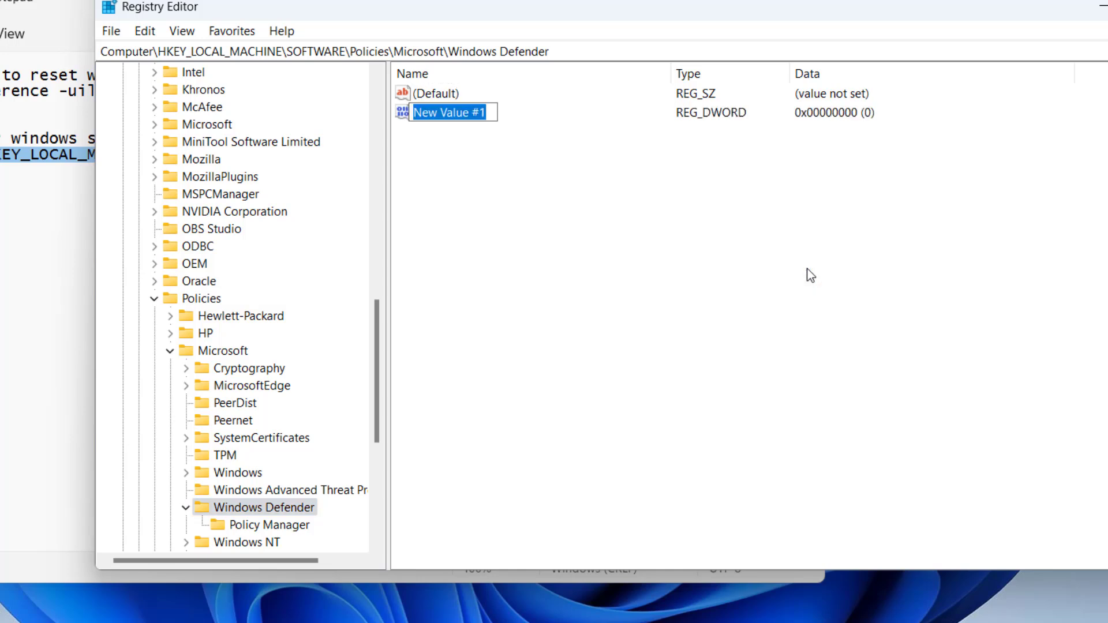
type("disab")
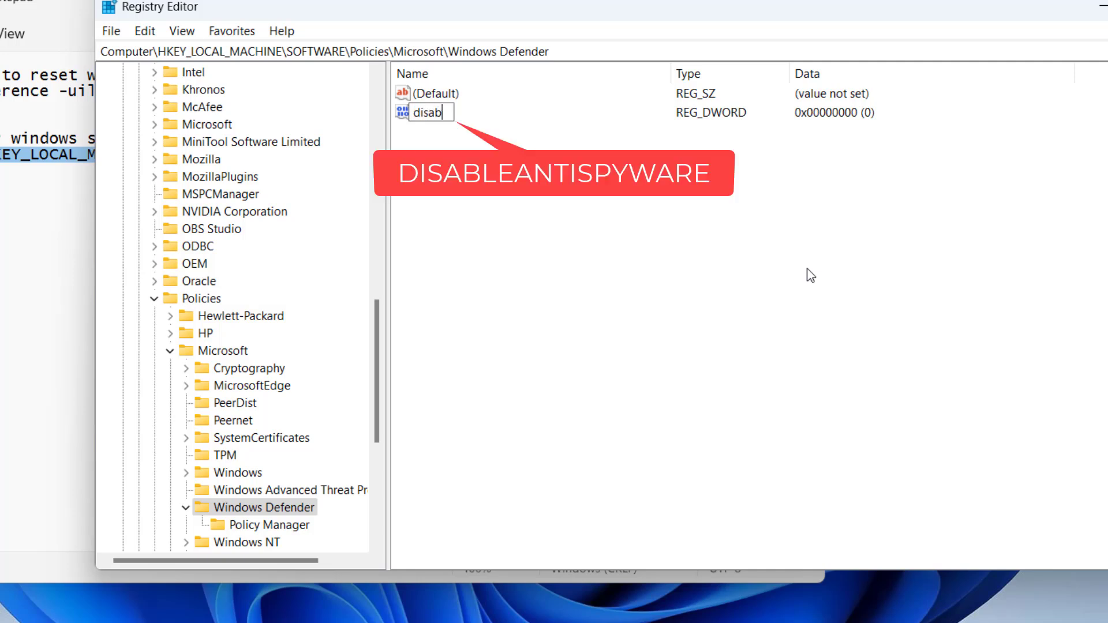
type("leantispyware")
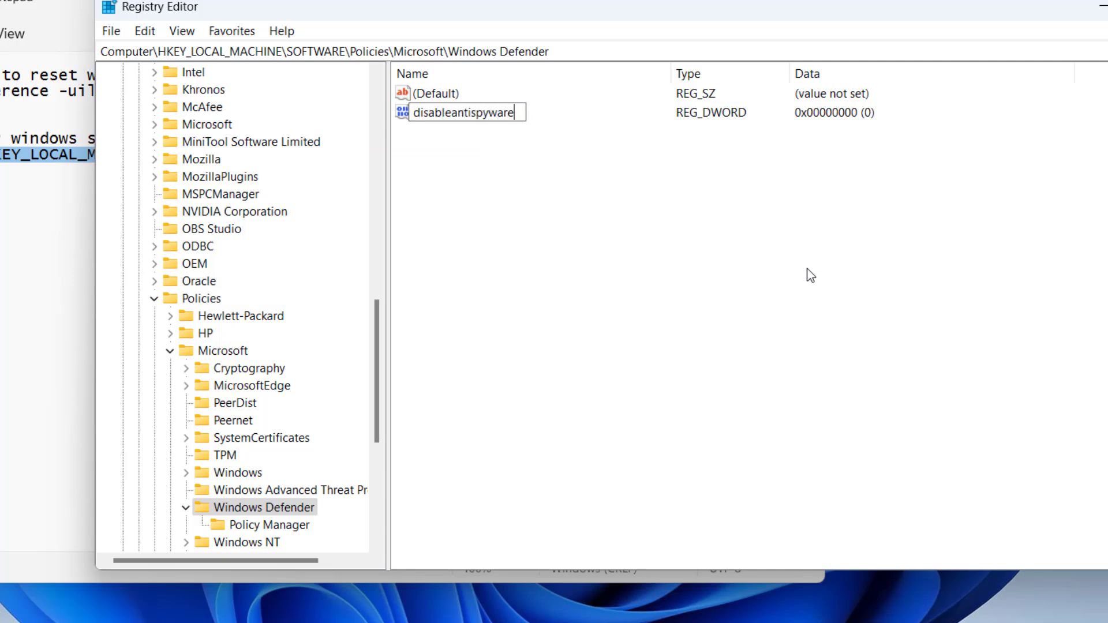
key("Return")
key("Return")
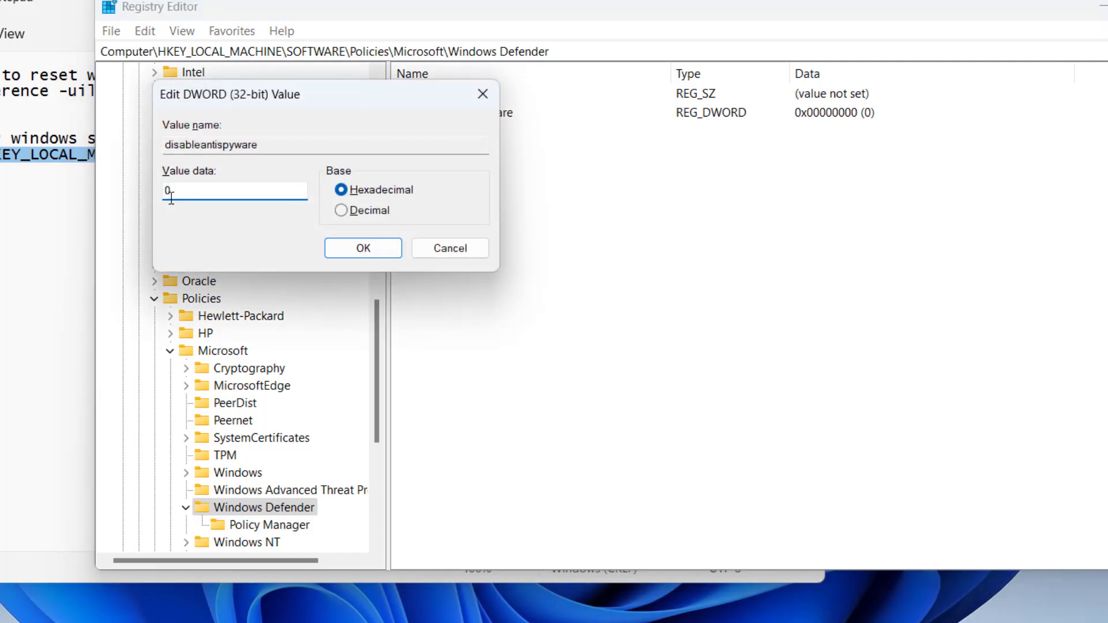
- Confirm disableantispyware's DWORD data as 0
left_click(361, 249)
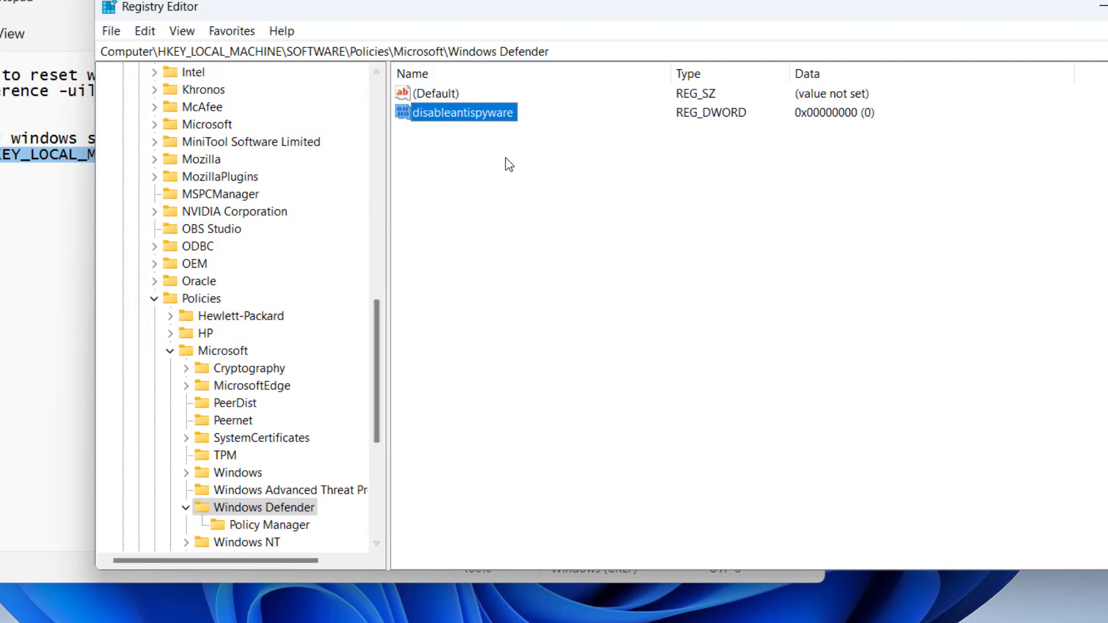
- Create a new DWORD (32-bit) value in the Windows Defender key named disablerealtimemonitoring
right_click(485, 179)
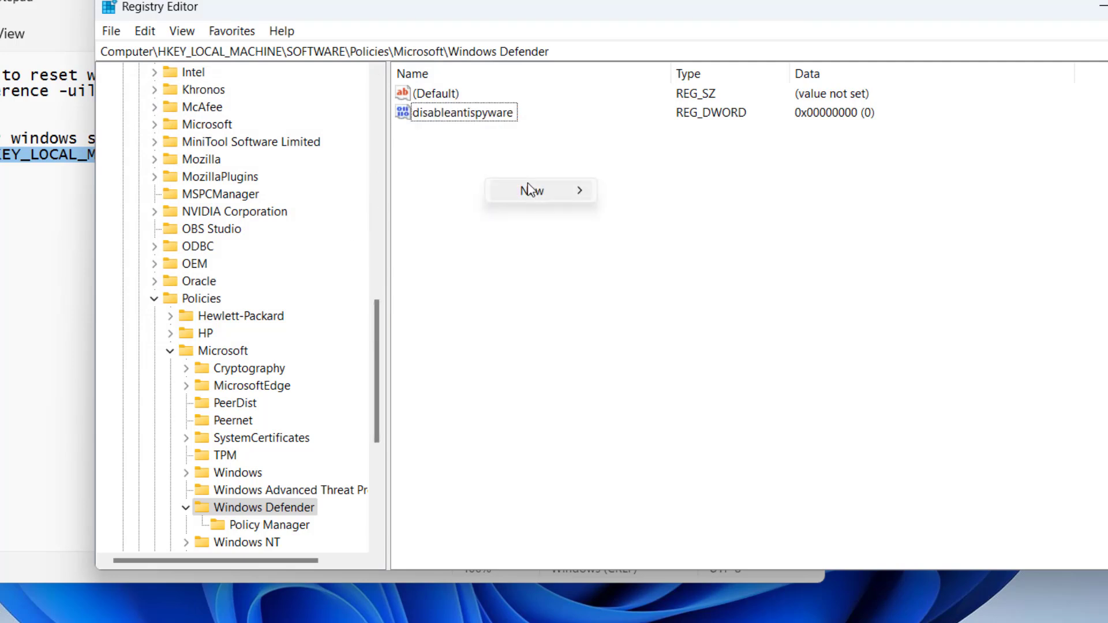
mouse_move(529, 191)
left_click(640, 259)
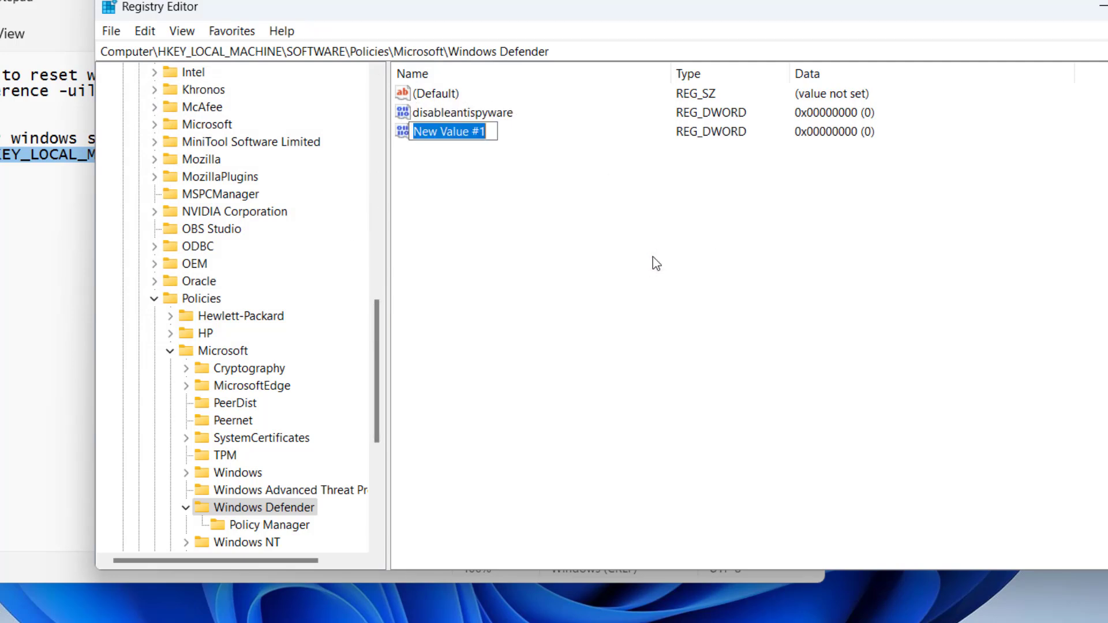
type("disable")
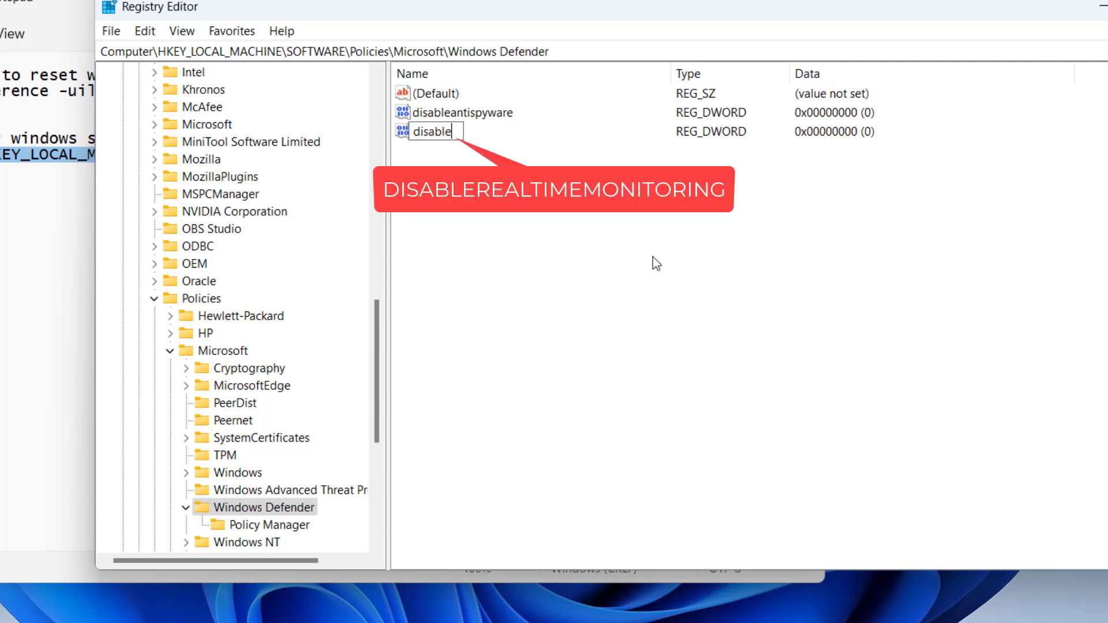
type("realtidisablerealtimemonitoring")
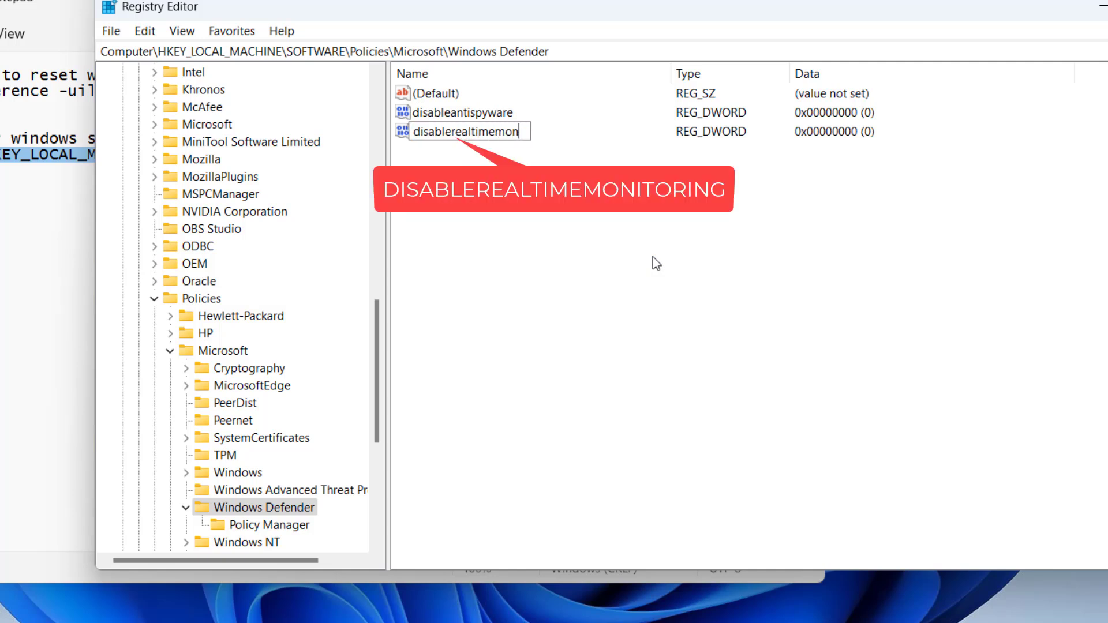
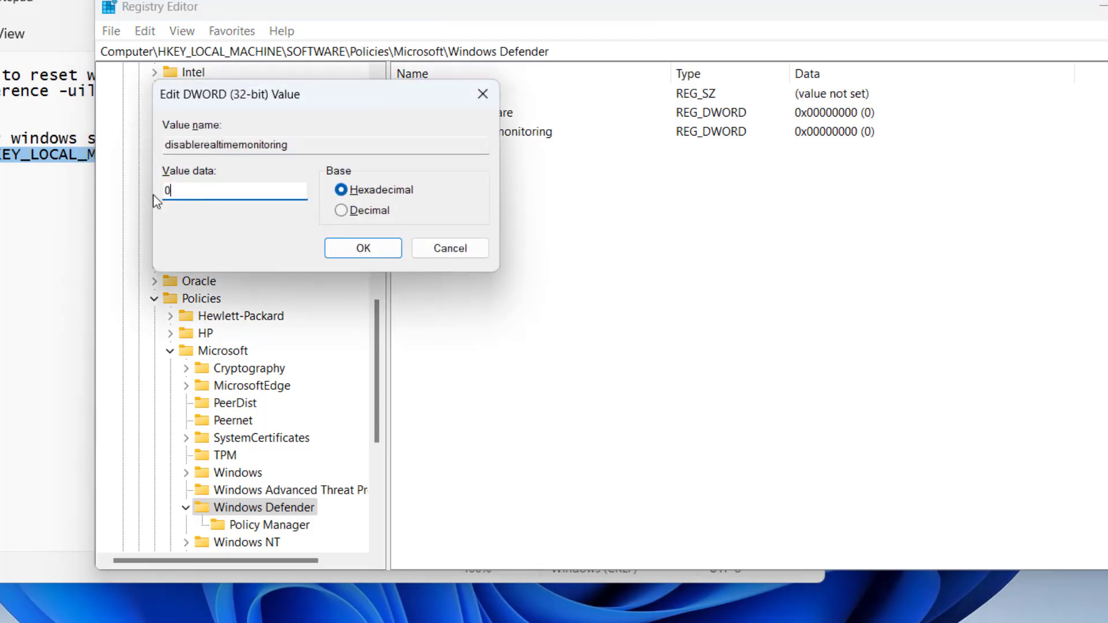
- Confirm disablerealtimemonitoring's Value data as 0 under the Windows Defender policy key
left_click(367, 253)
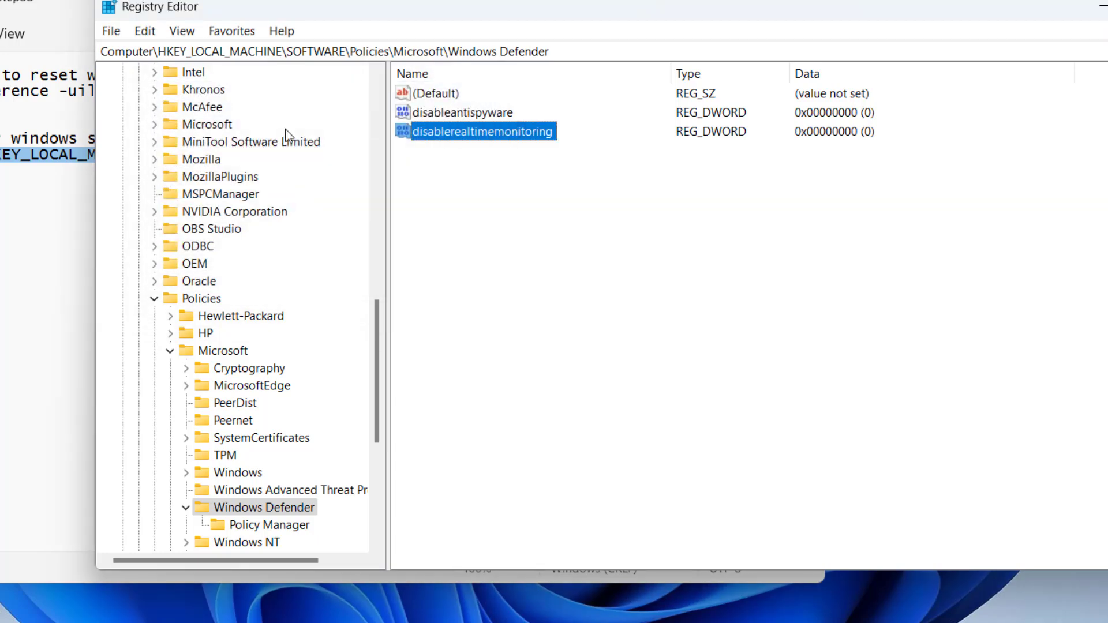
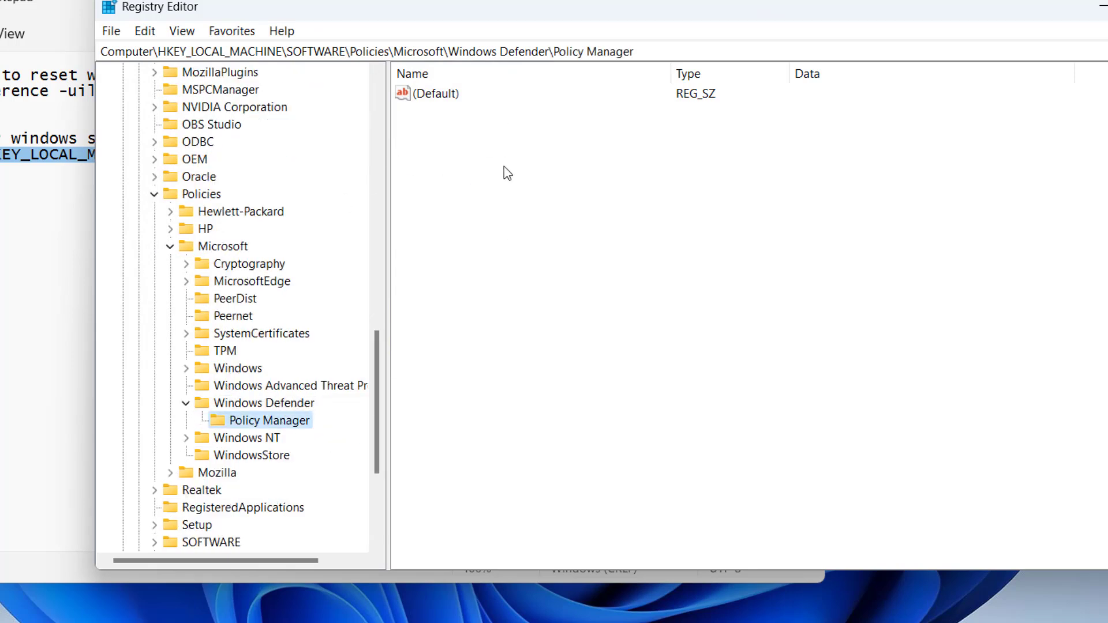
- Create a new DWORD (32-bit) value named 'Allow userUI' under the Policy Manager key
right_click(465, 168)
mouse_move(520, 179)
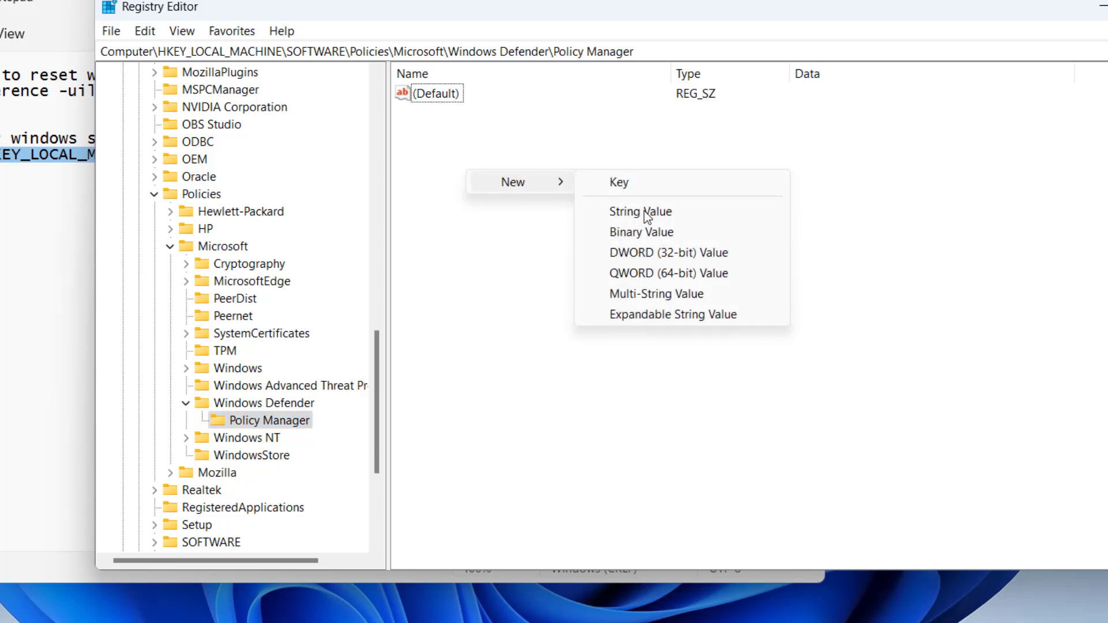
left_click(668, 253)
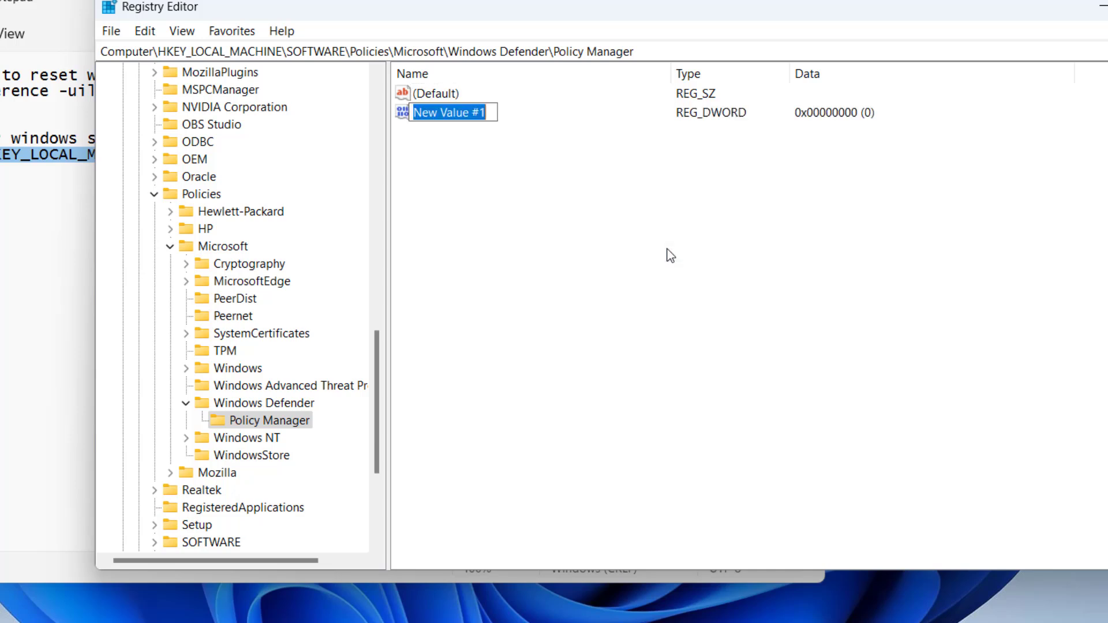
type("Al")
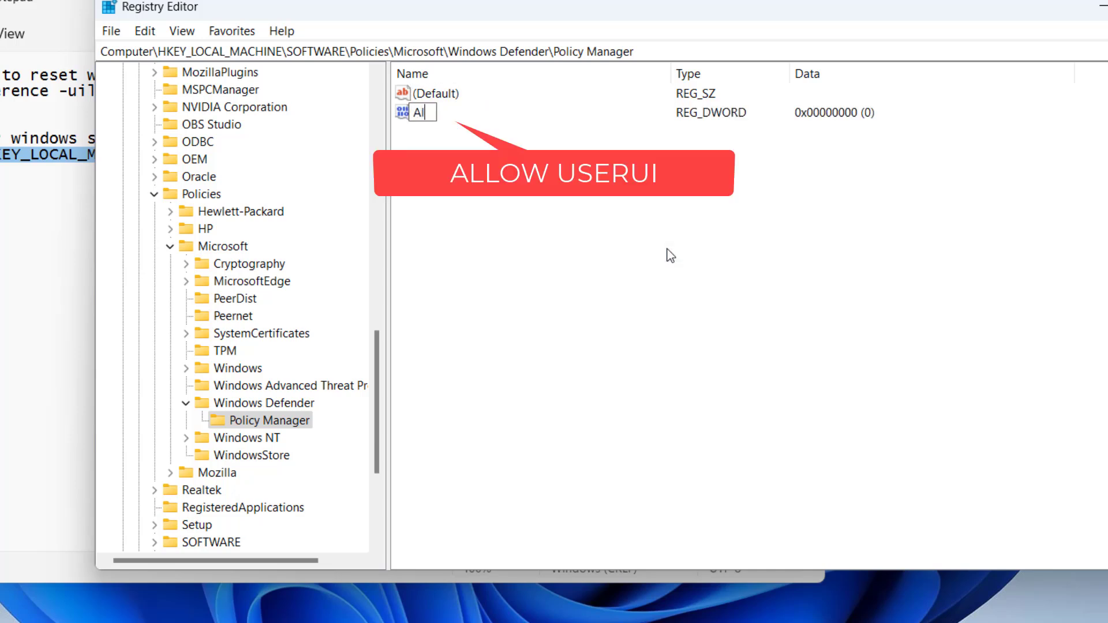
type("low userUI")
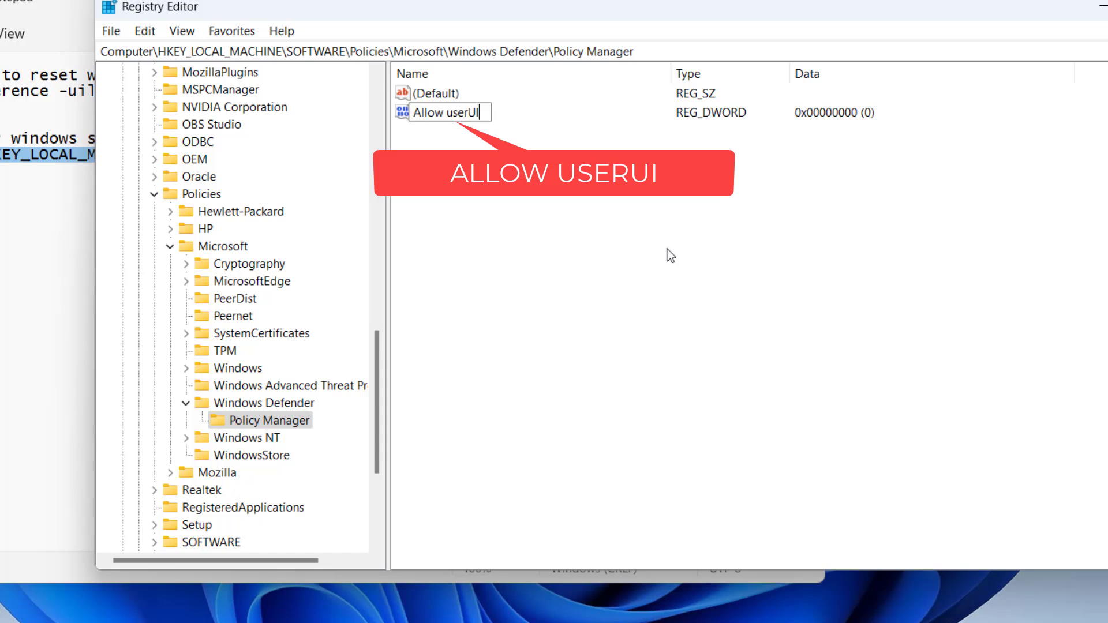
key("Return")
key("Return")
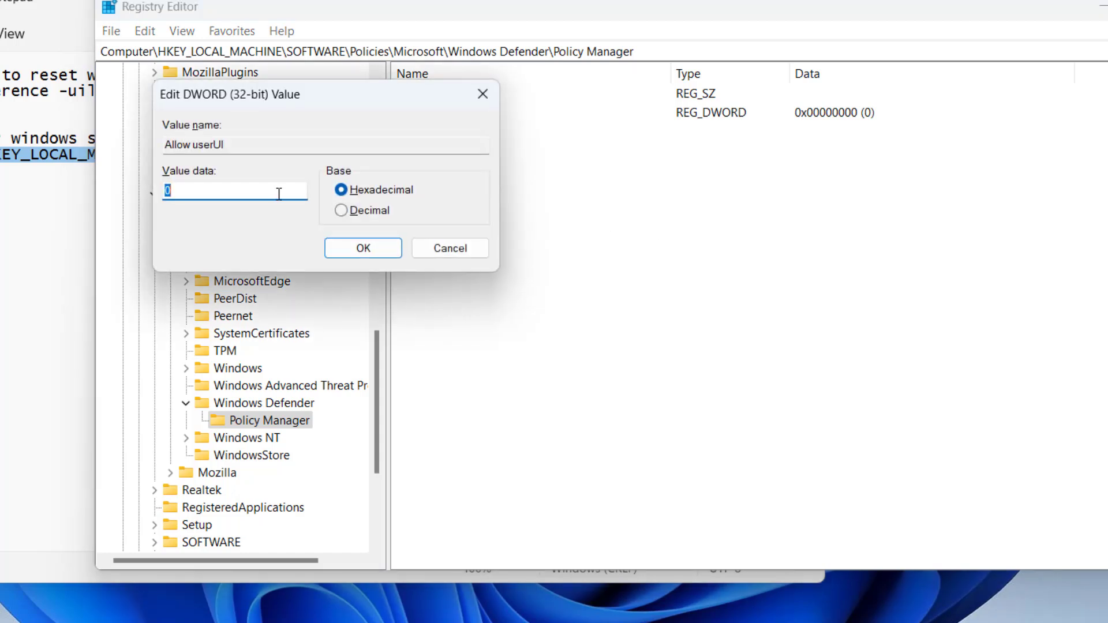
- Change the Allow userUI value data from 0 to 1
left_click(250, 195)
key("BackSpace")
type("1")
left_click(387, 248)
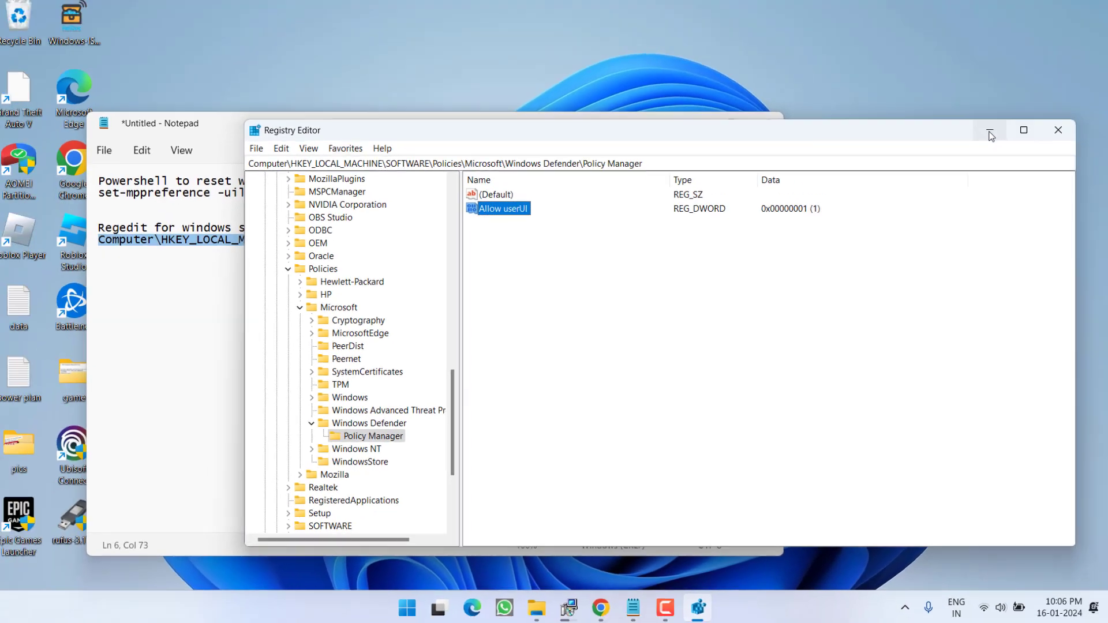
- Minimize Registry Editor and the Notepad notes window to clear the desktop
left_click(991, 136)
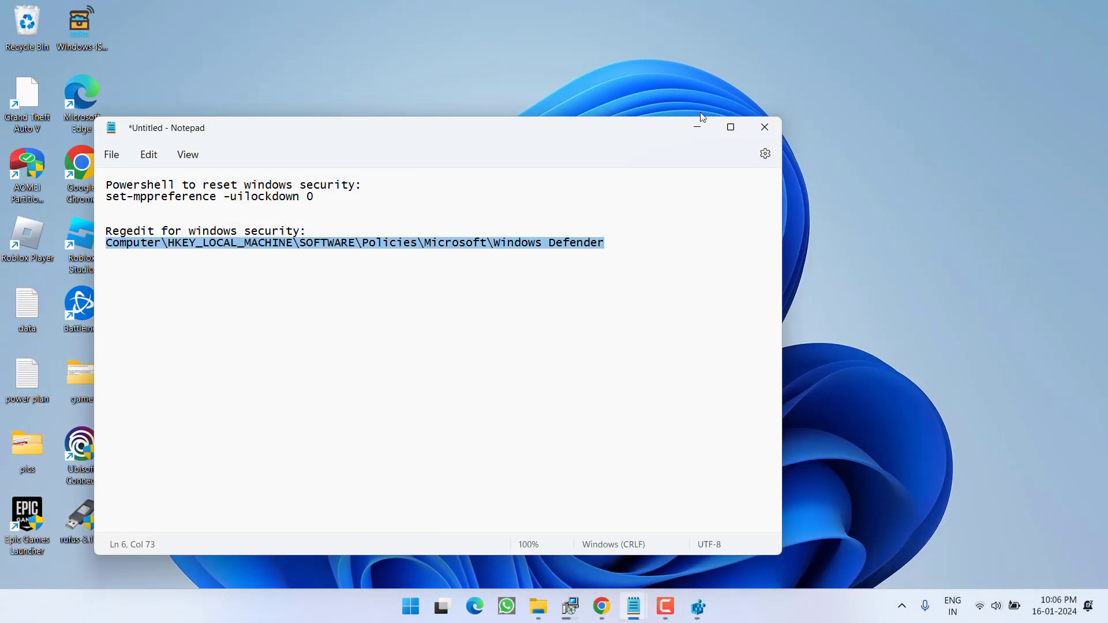
left_click(701, 127)
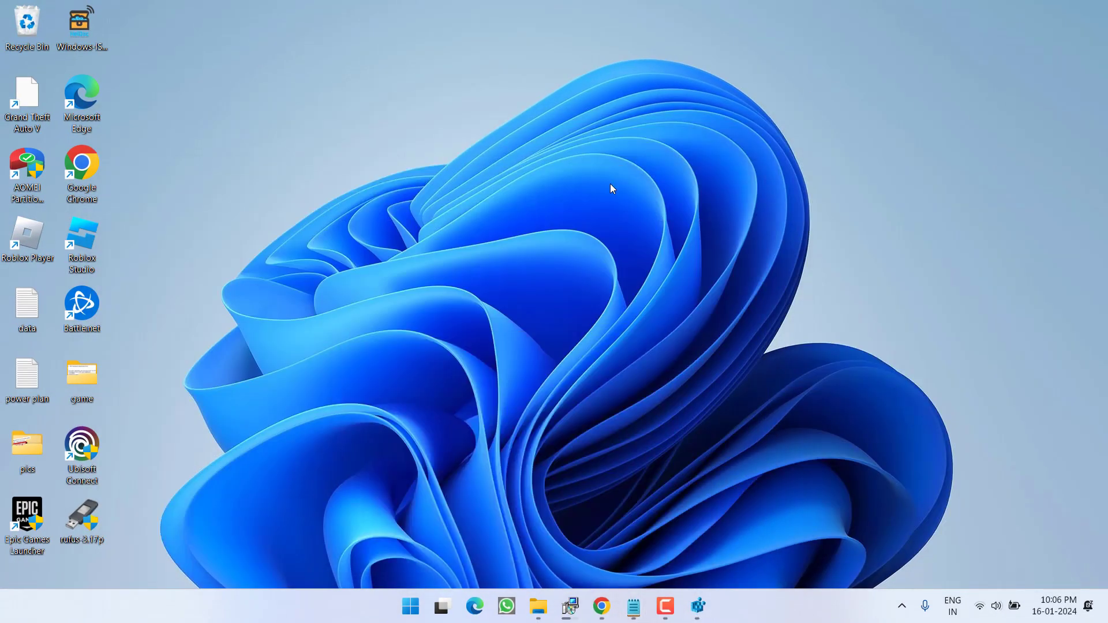
left_click(606, 240)
- Launch lusrmgr.msc from the Run dialog to open Local Users and Groups
right_click(411, 606)
left_click(362, 519)
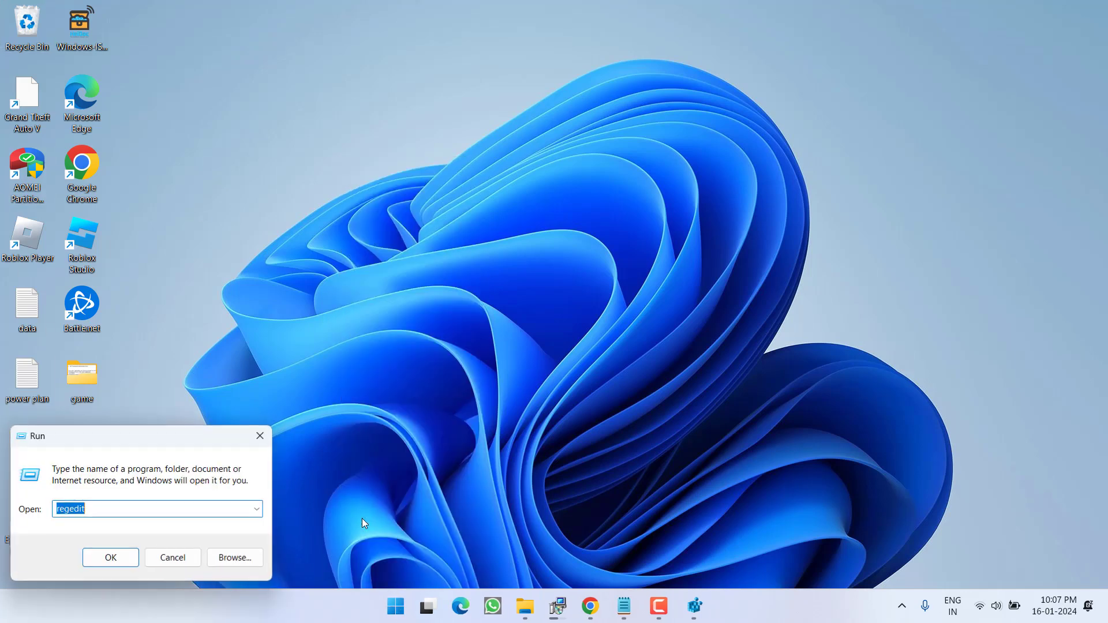
type("lusr")
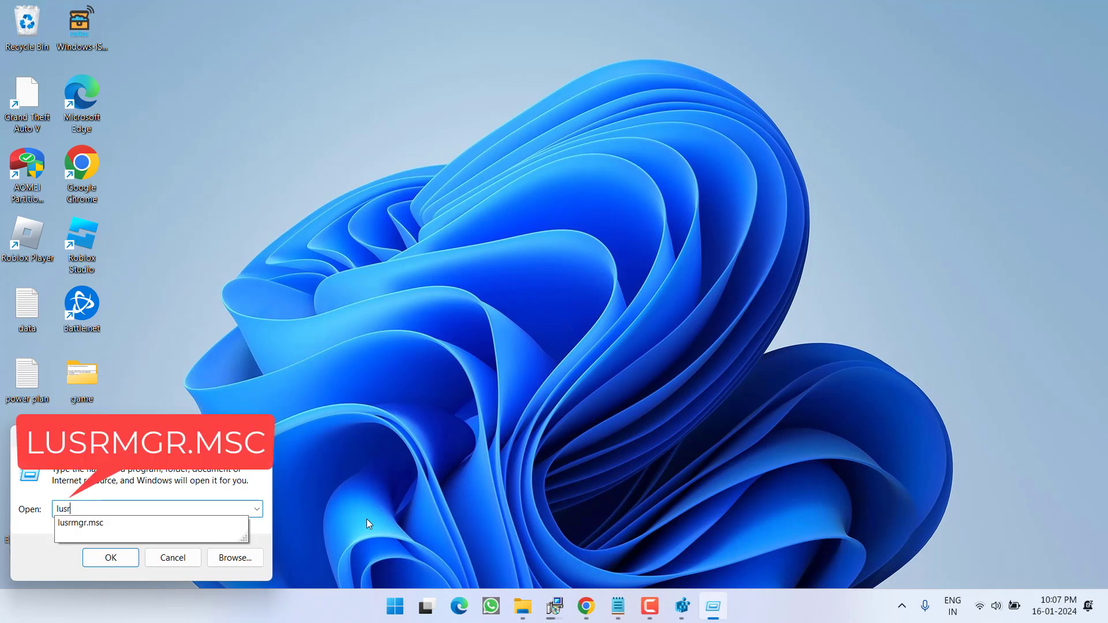
key("Down")
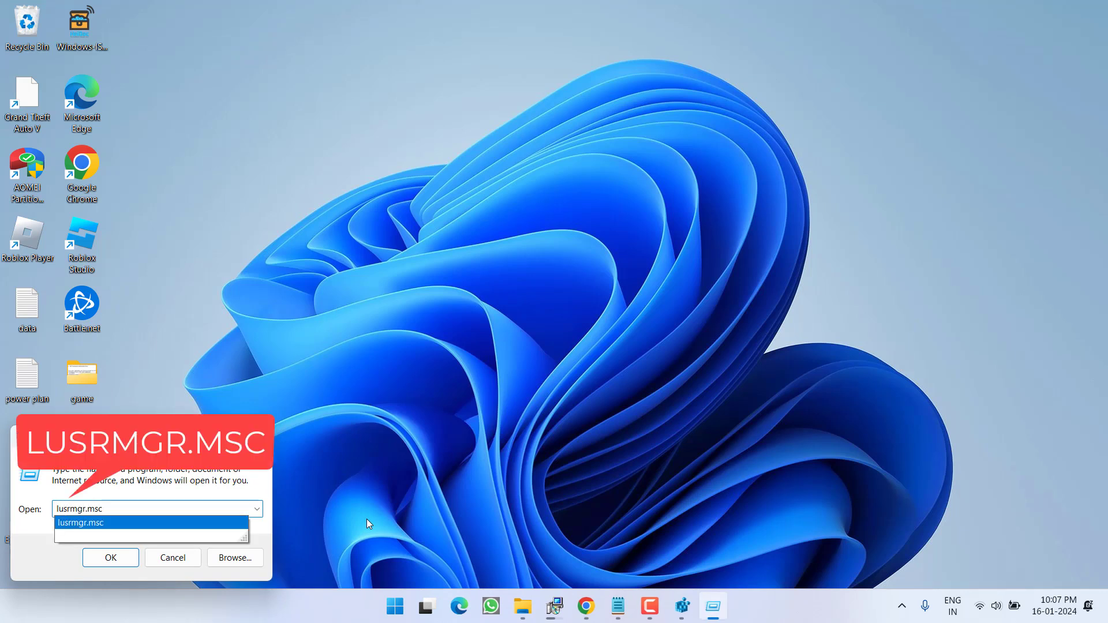
key("Return")
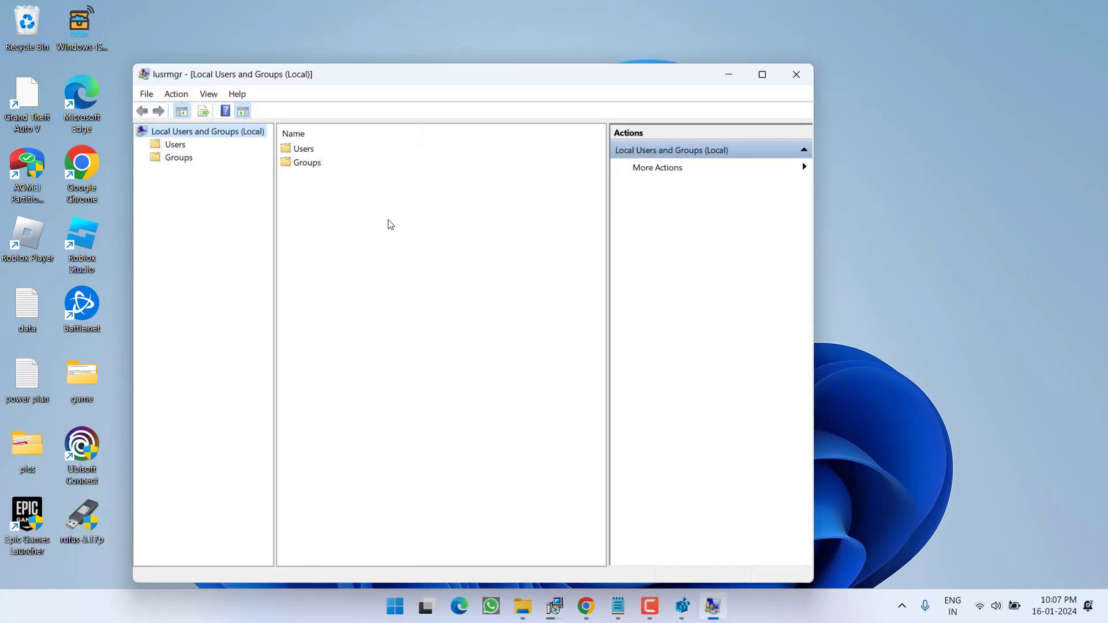
- Open the Users folder and start a New User from the list's context menu
left_click(314, 154)
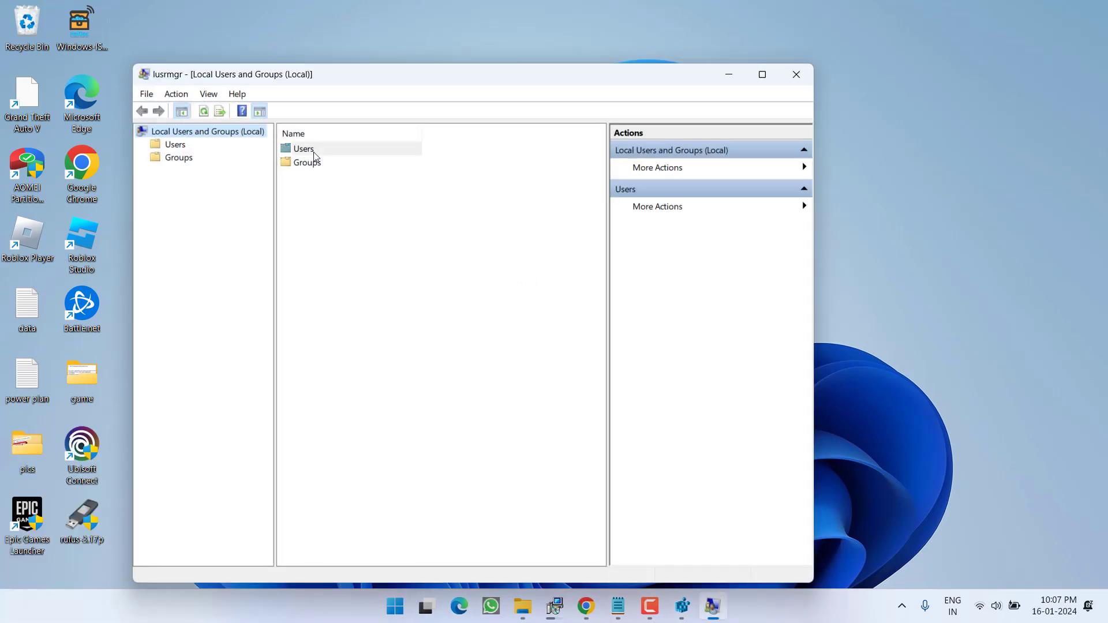
double_click(314, 154)
right_click(330, 241)
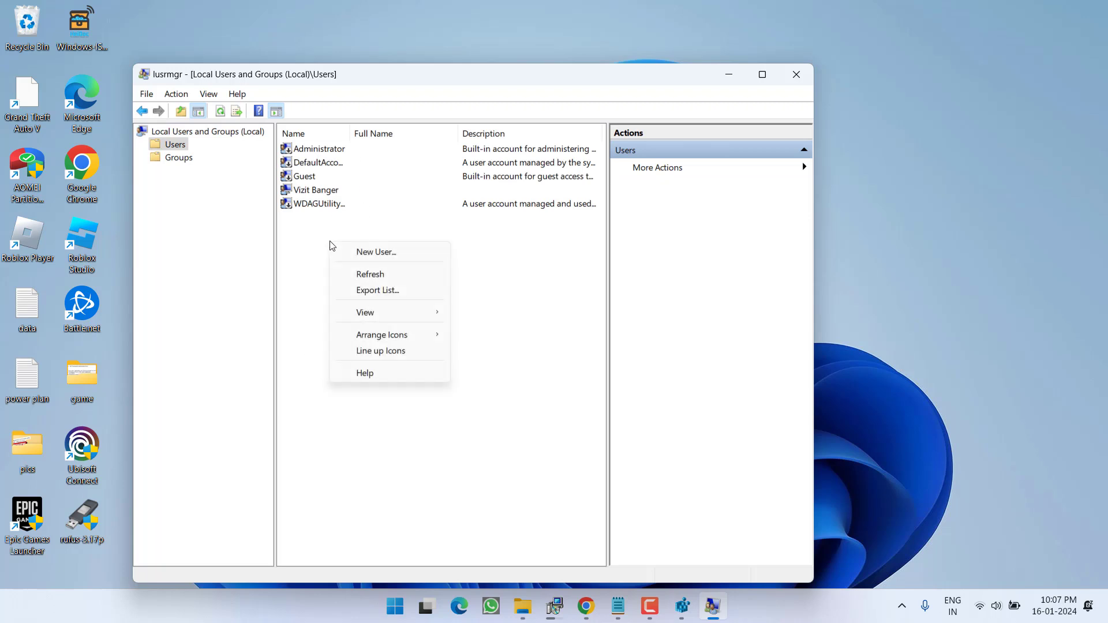
left_click(371, 252)
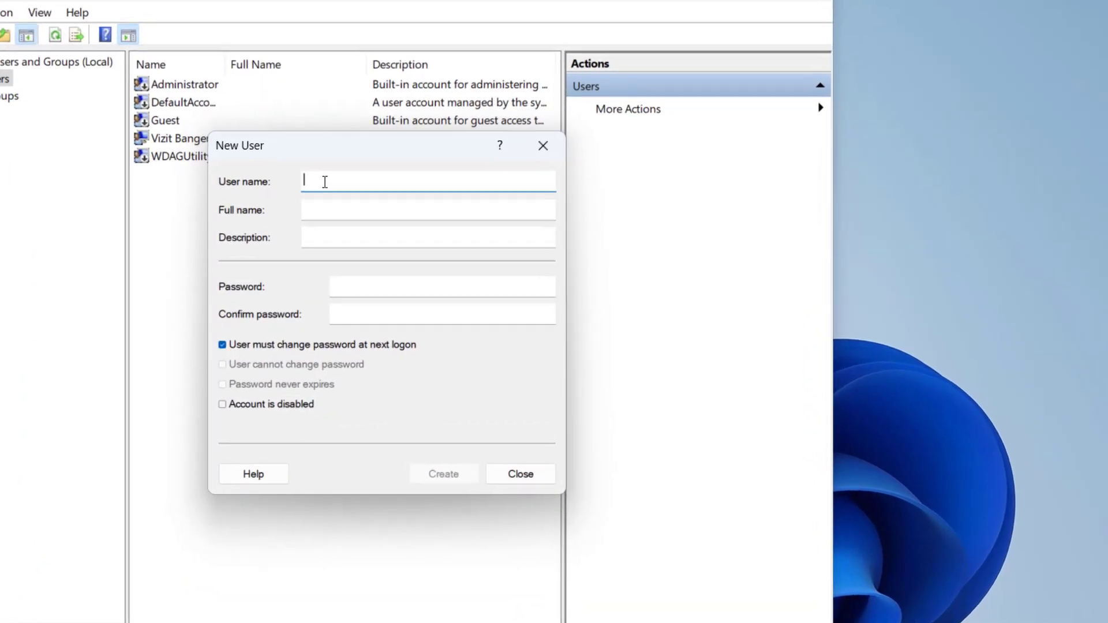
- Create the account with its user name and full name, unticking 'User must change password at next logon'
type("lotusgeek")
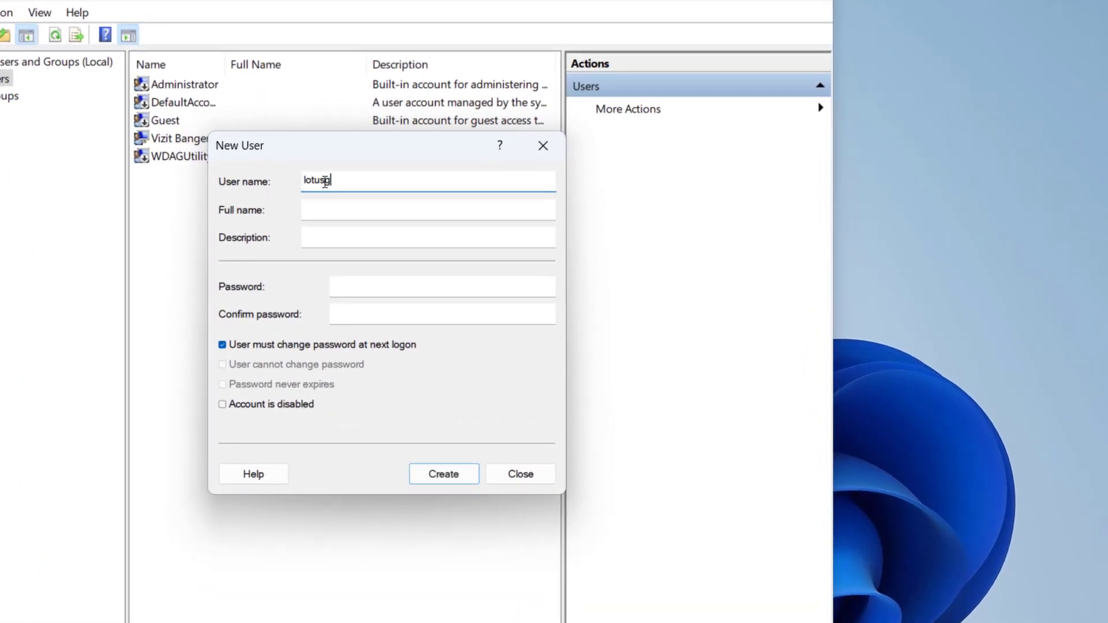
left_click(329, 215)
type("lotus")
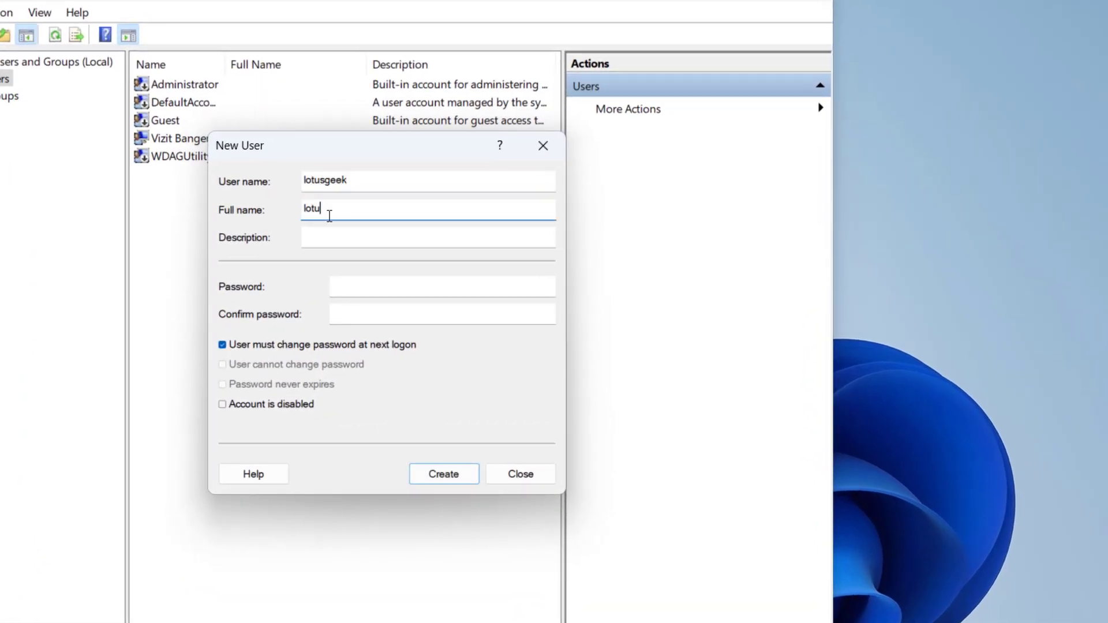
key("Tab")
key("Tab")
key("Tab")
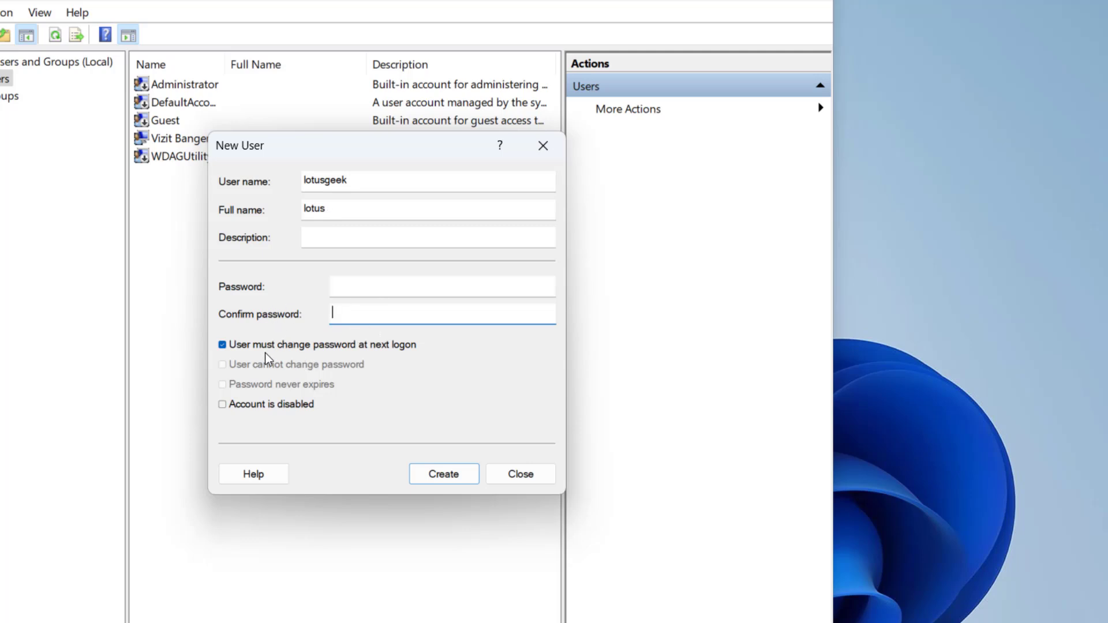
left_click(247, 342)
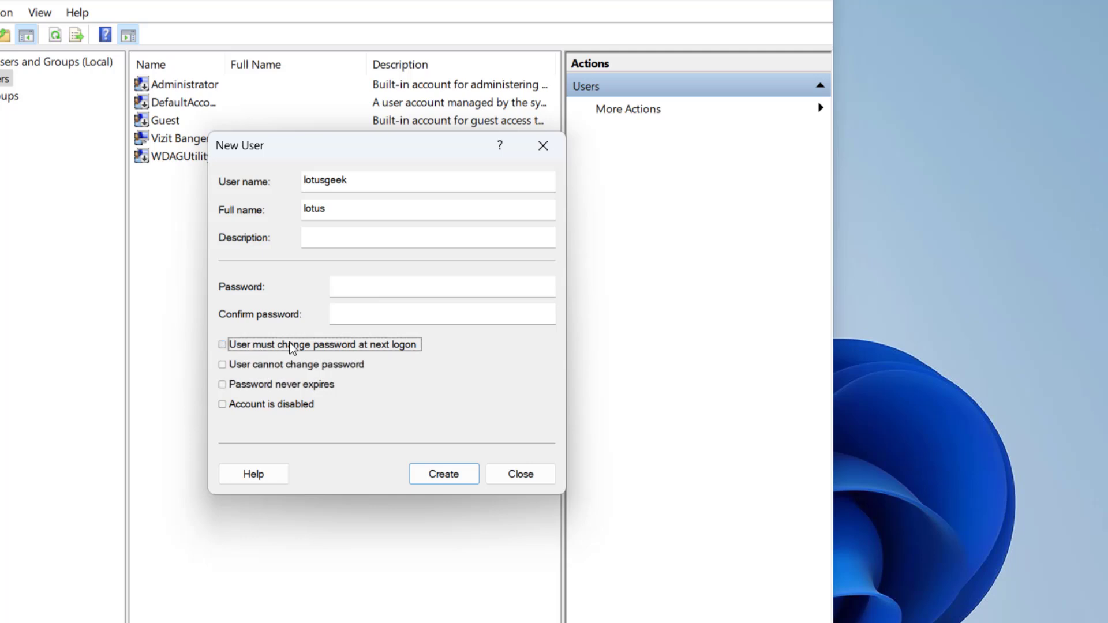
left_click(446, 476)
left_click(519, 474)
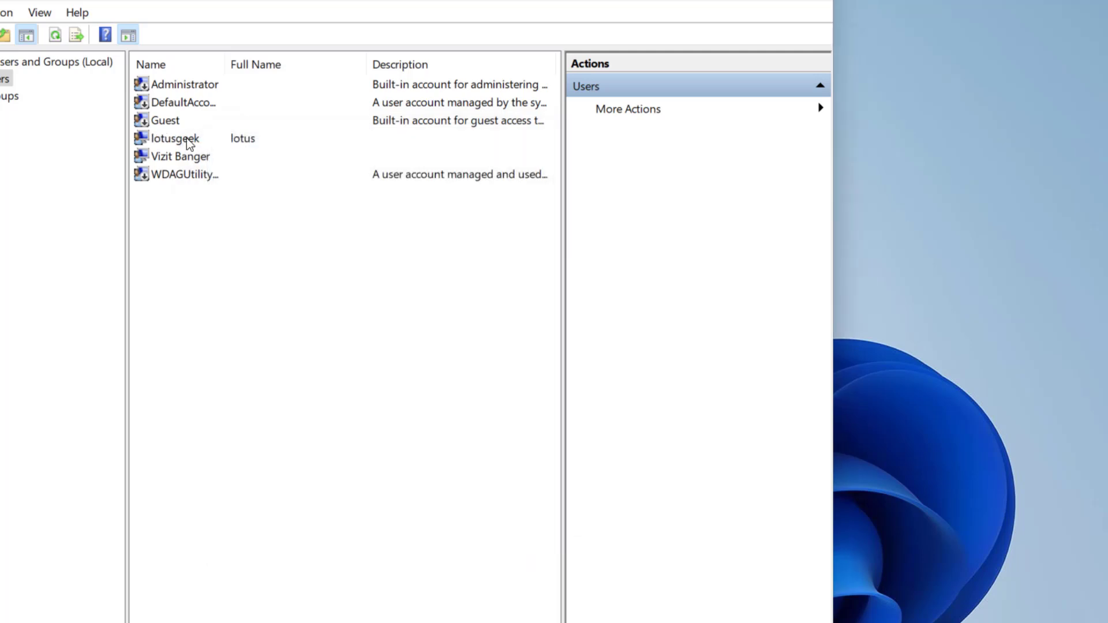
left_click(189, 142)
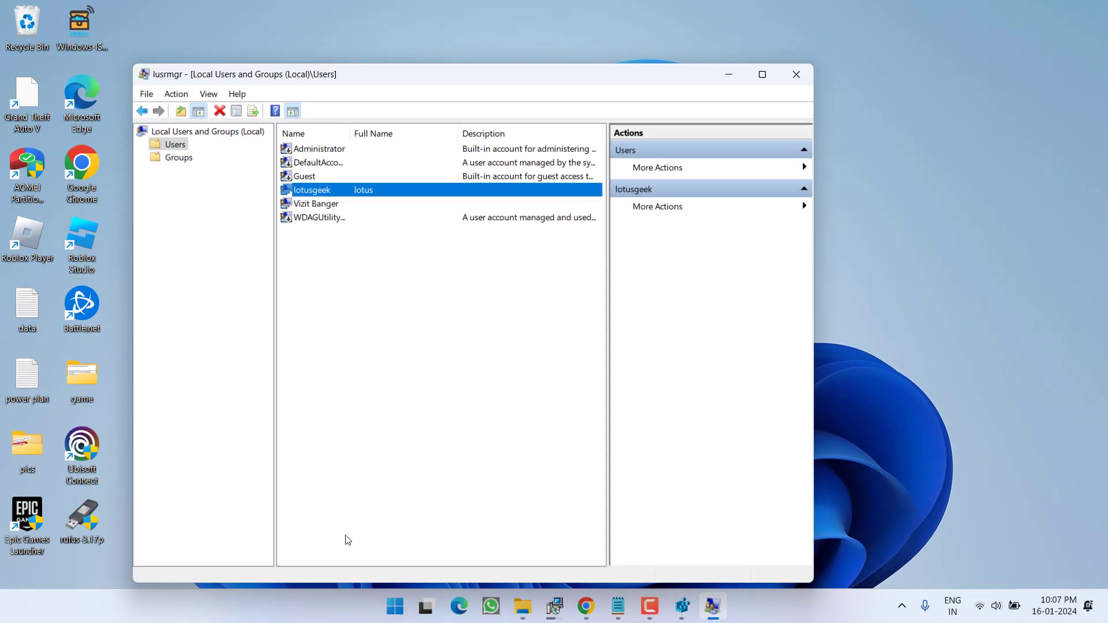
- Confirm the Start menu account switcher offers the new local account, then show the desktop
left_click(395, 606)
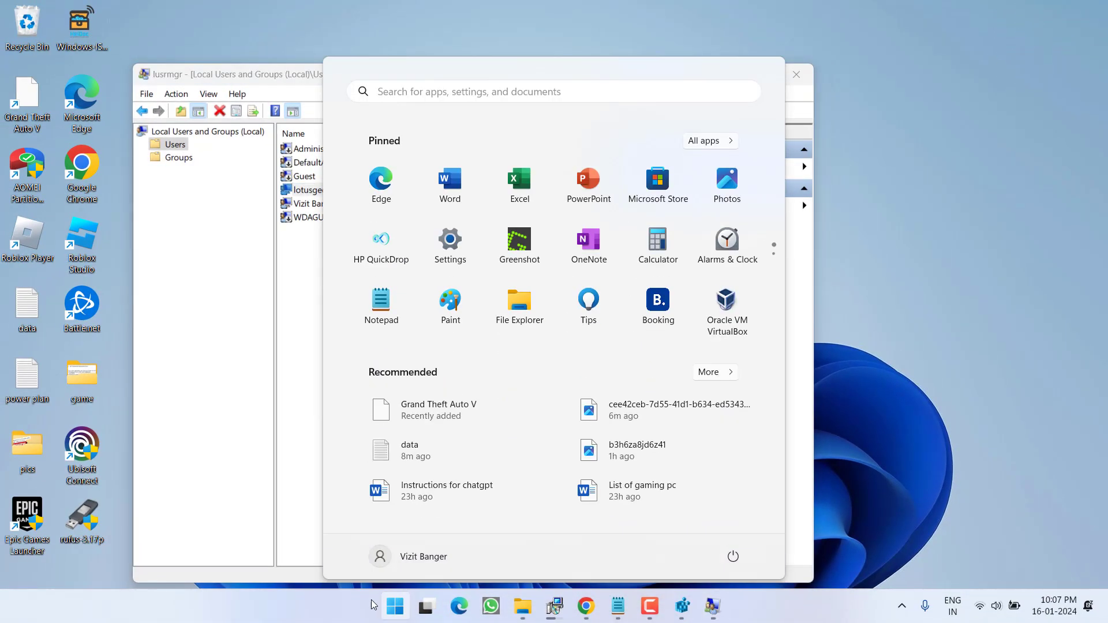
left_click(418, 558)
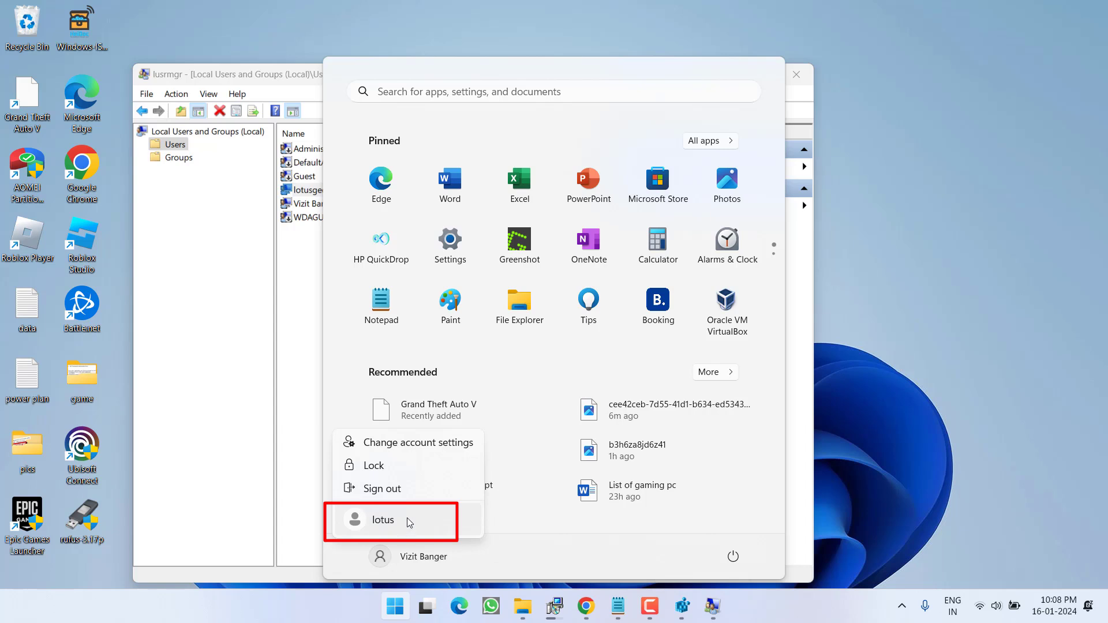
left_click(895, 262)
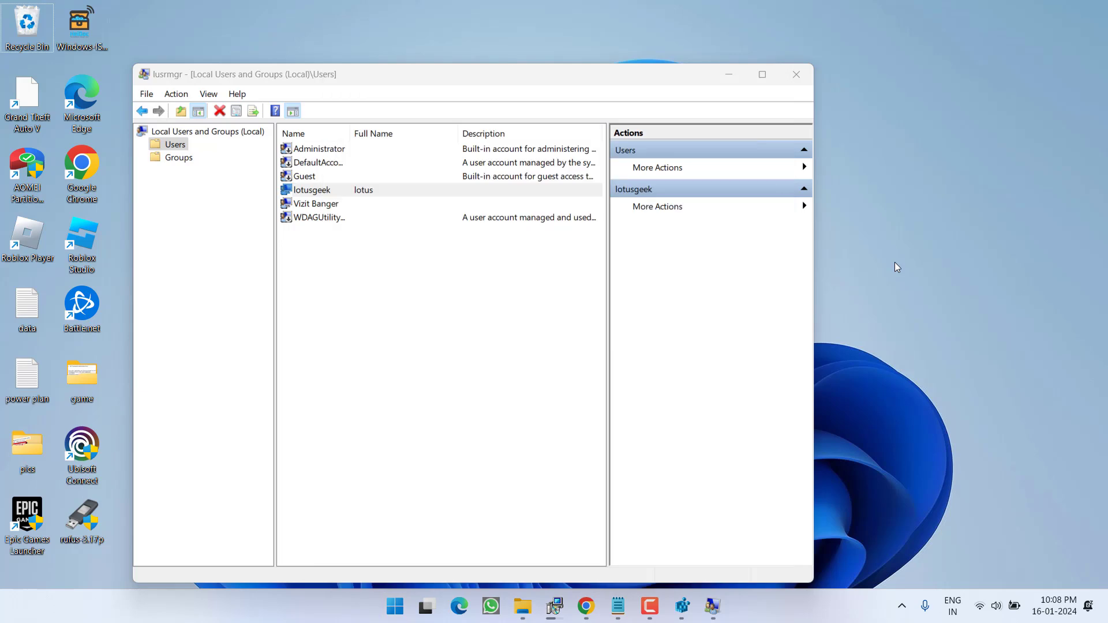
key("super+d")
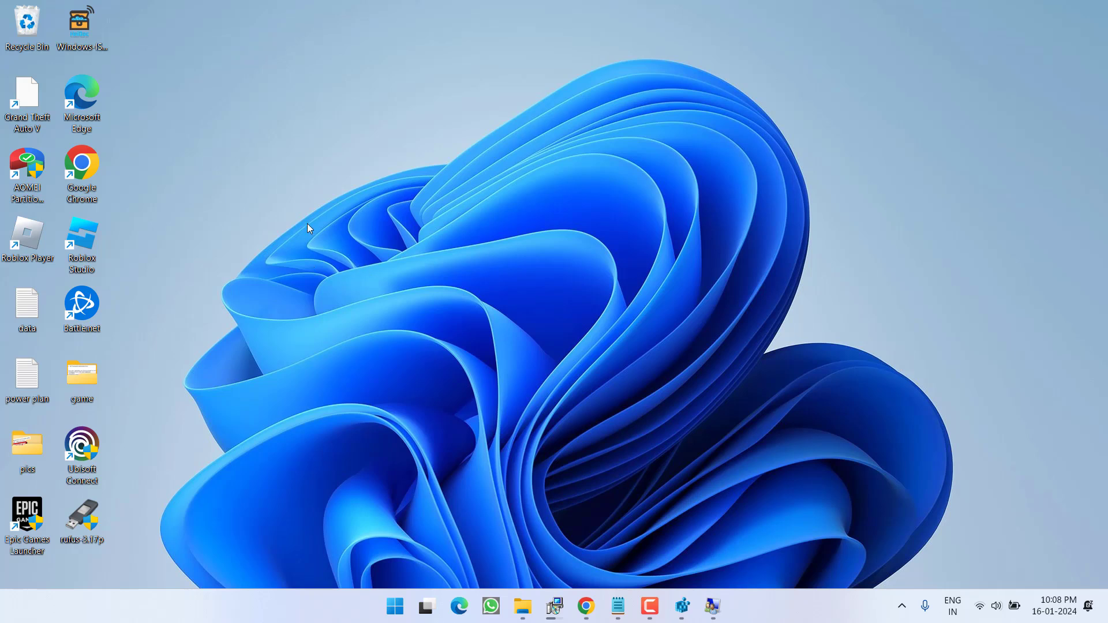
- Select the sixteen desktop icons, then browse File Explorer to C:\Users
left_click_drag(230, 1, 4, 541)
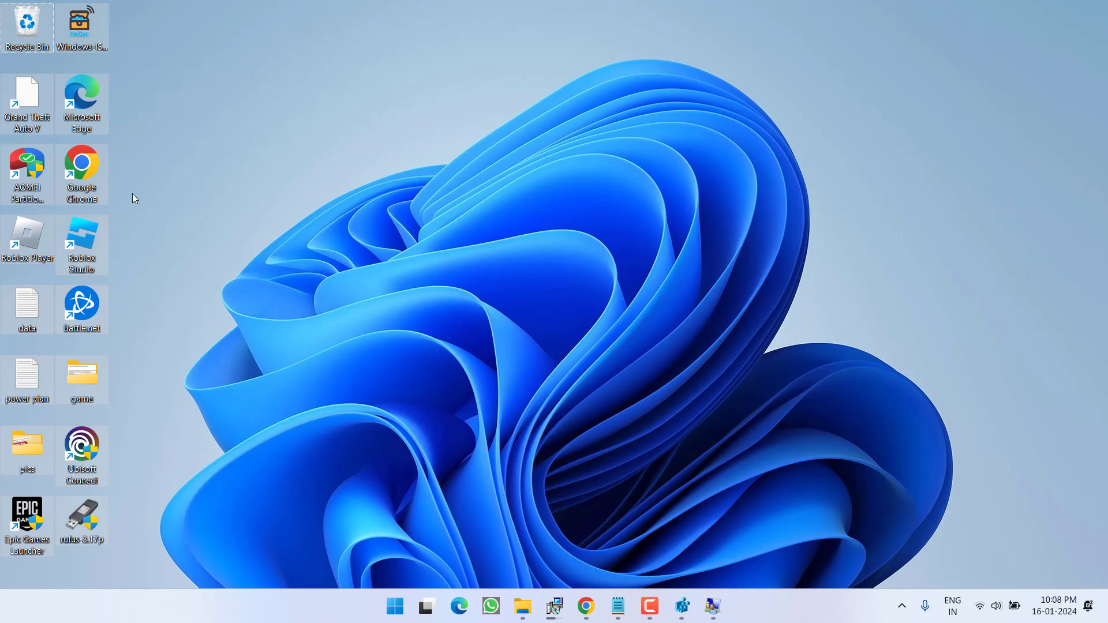
key("super+e")
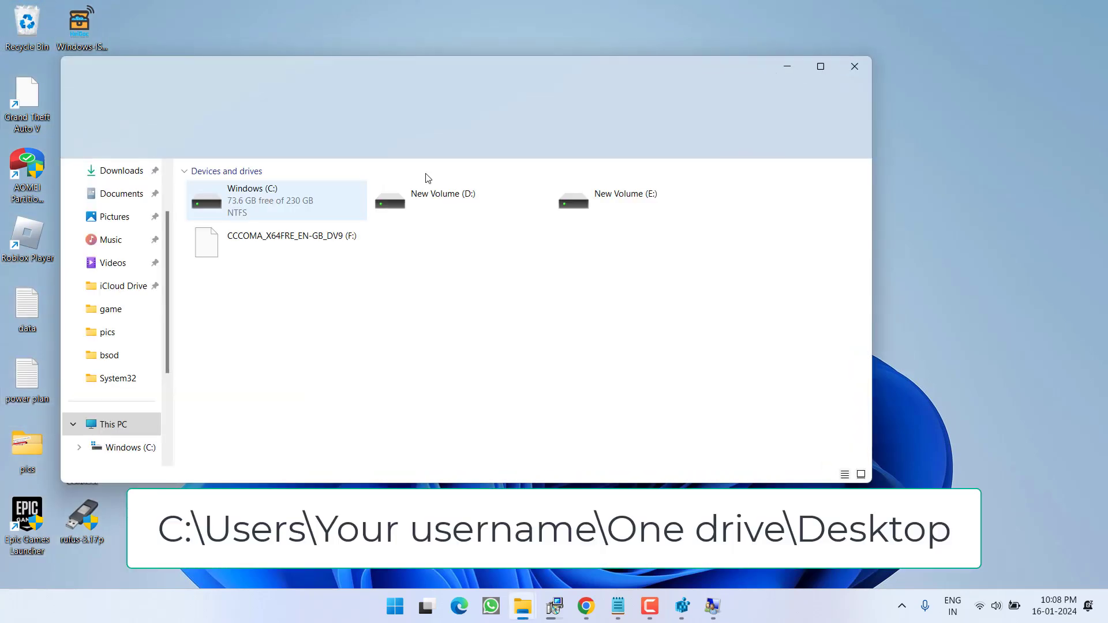
double_click(302, 198)
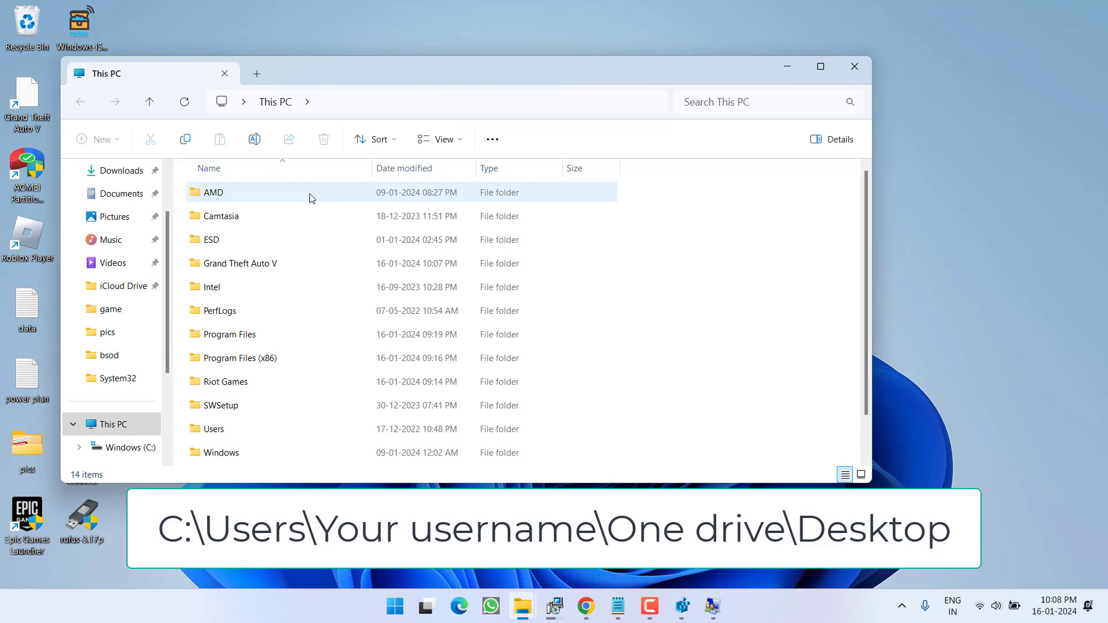
left_click(220, 433)
double_click(219, 437)
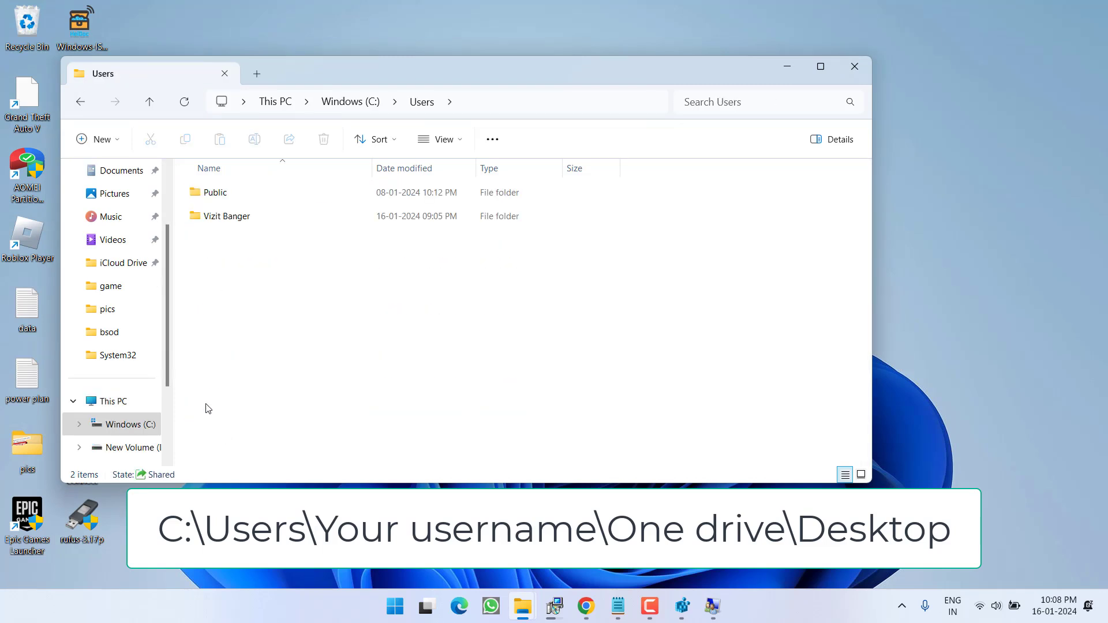
- Show the nine files in the profile's OneDrive\Desktop folder, then return to C:\Users
double_click(238, 218)
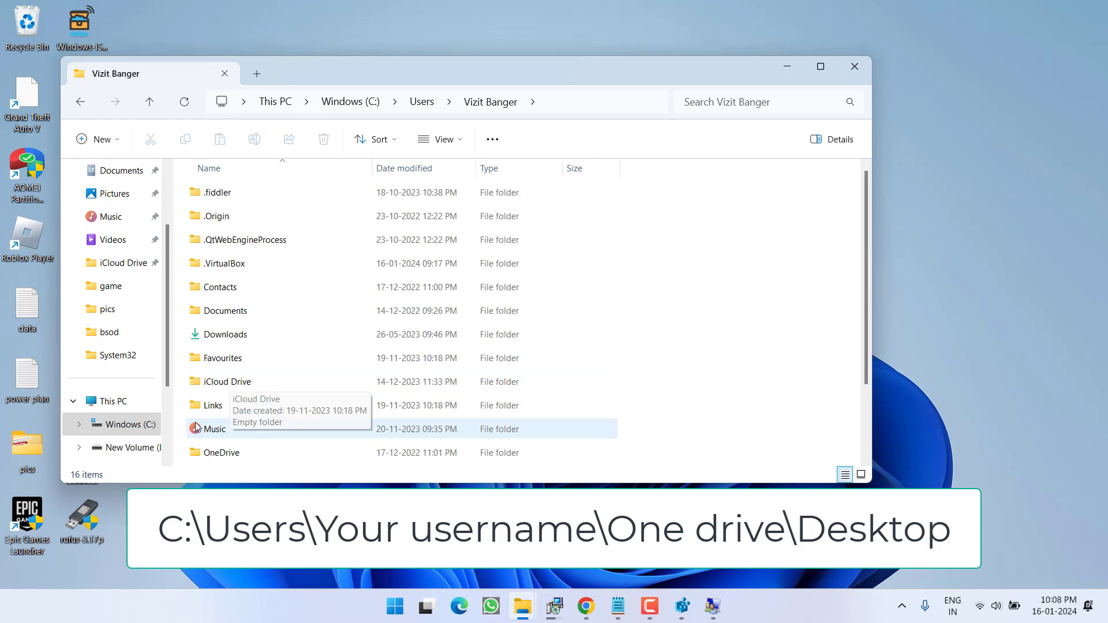
double_click(230, 454)
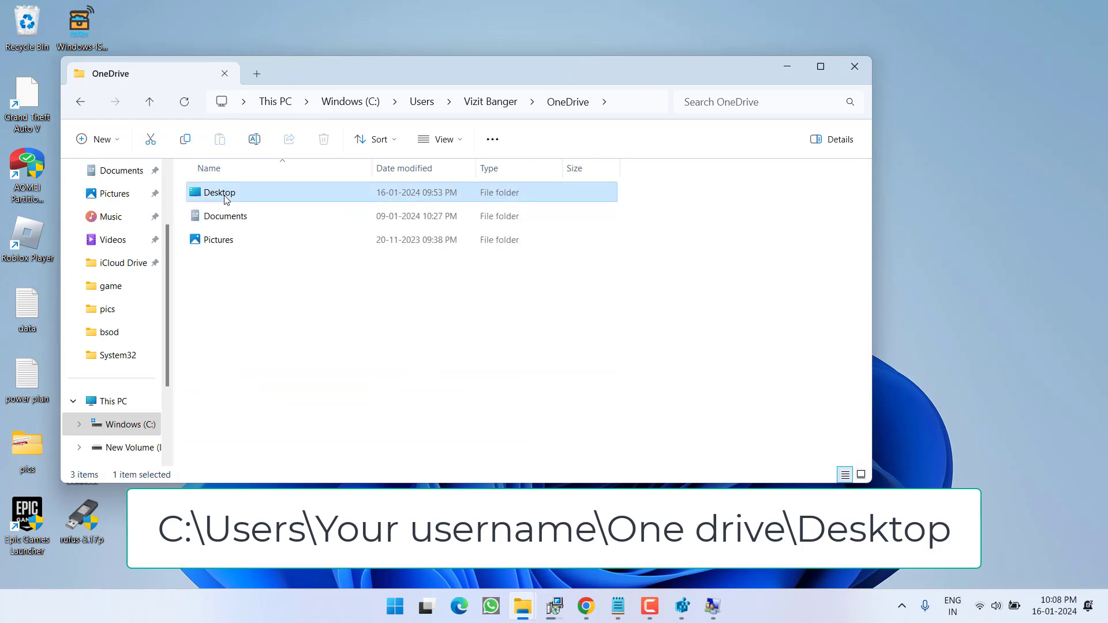
double_click(217, 196)
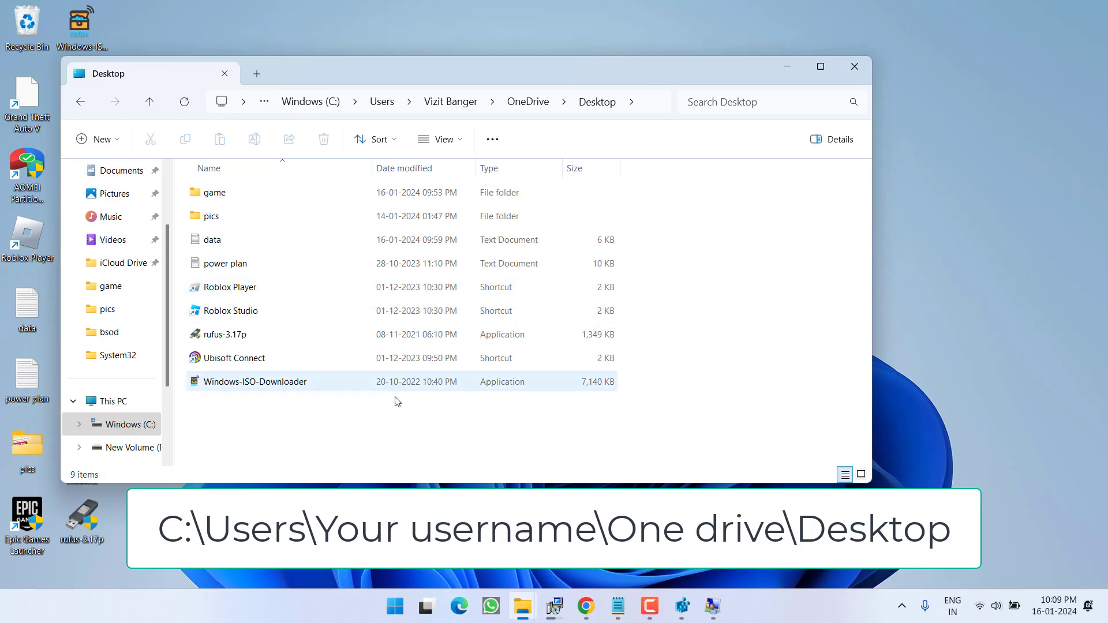
left_click_drag(281, 436, 213, 177)
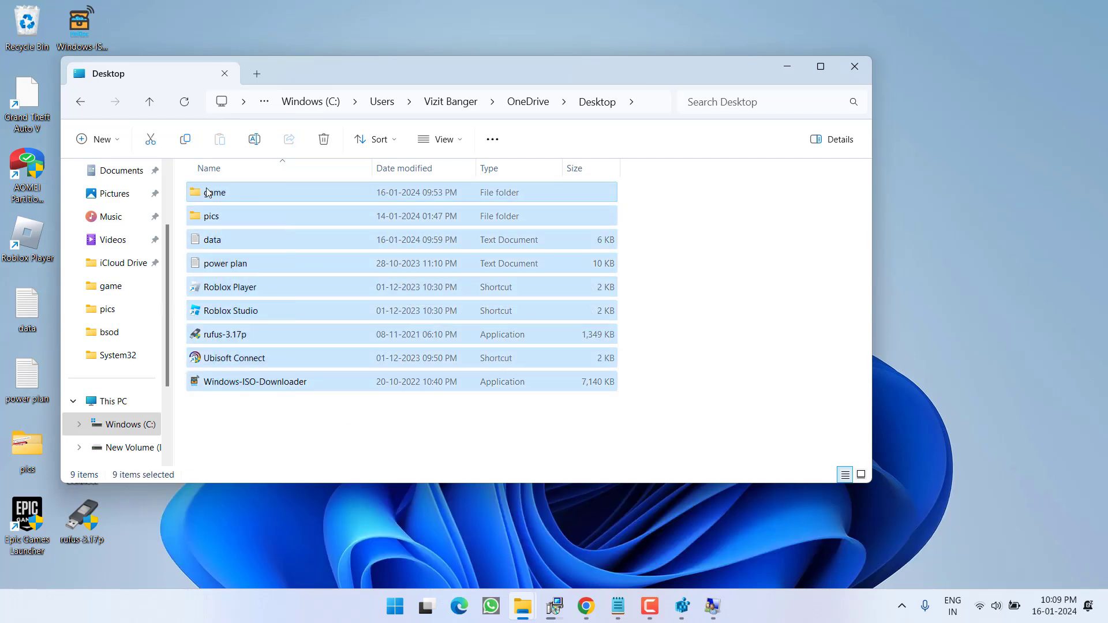
left_click(376, 103)
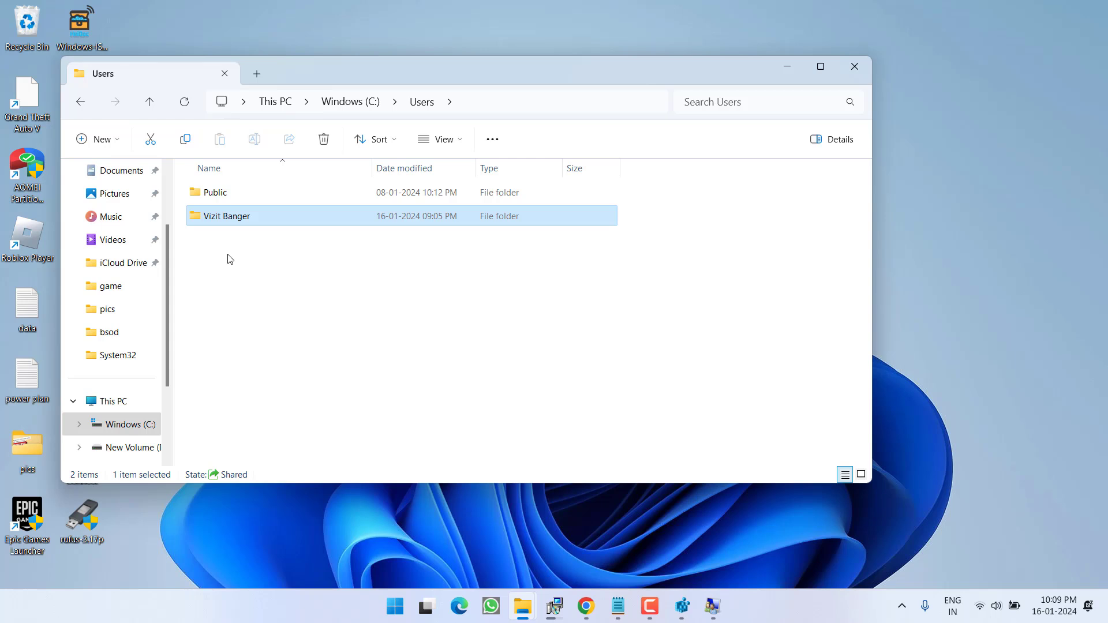
- Close File Explorer and restore Chrome with the YouTube Studio video details page
left_click(854, 67)
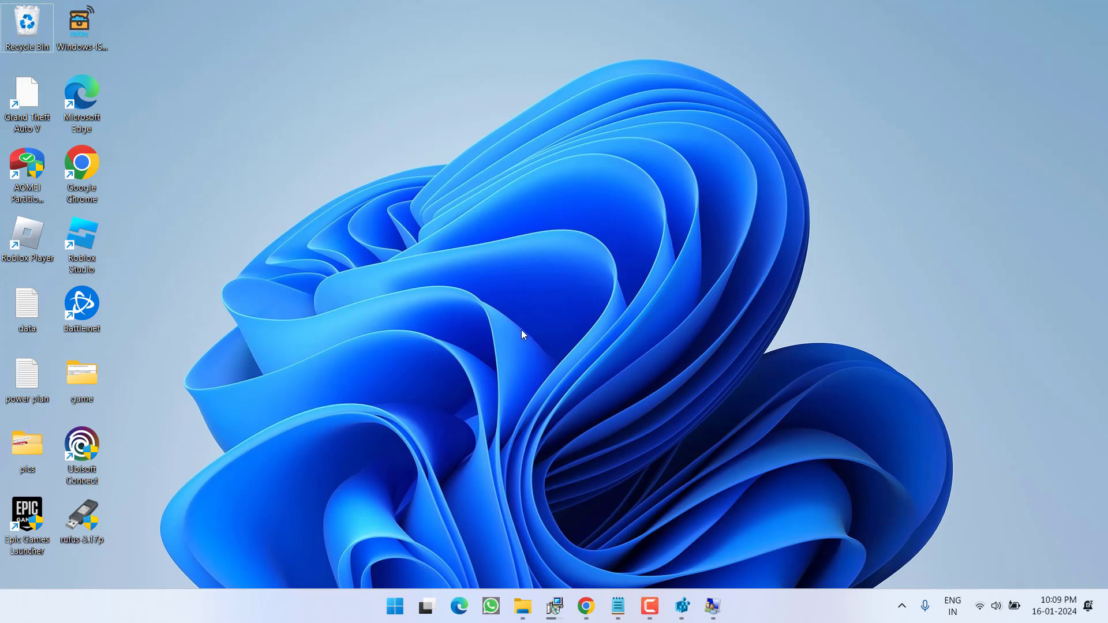
left_click(586, 606)
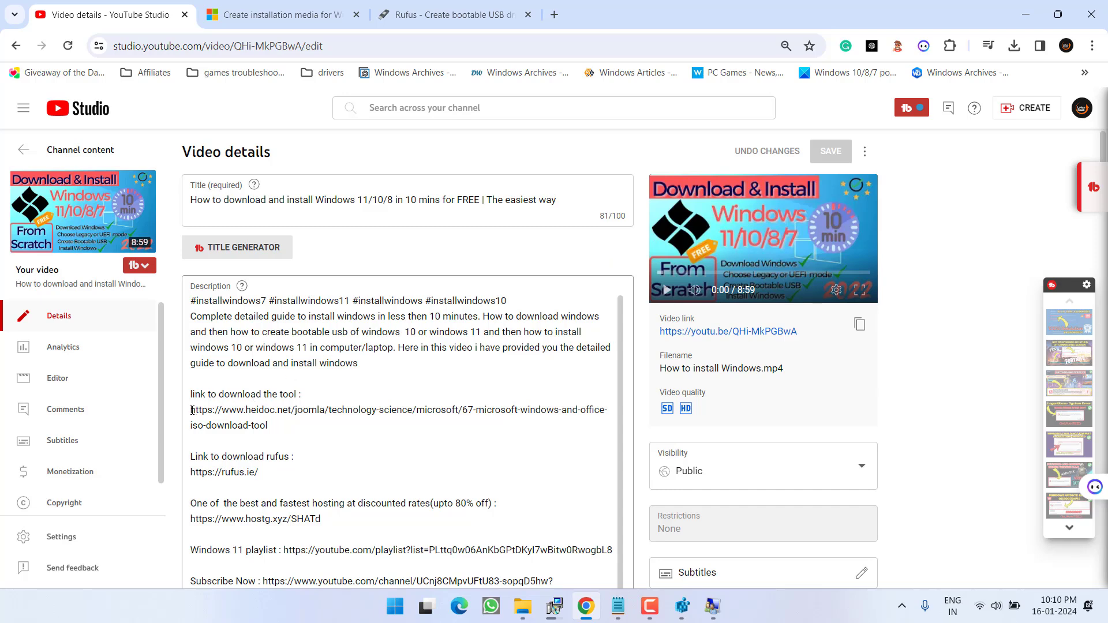
- Highlight the heidoc download tool link in the description, then switch to Microsoft's Download Windows 10 tab
triple_click(260, 425)
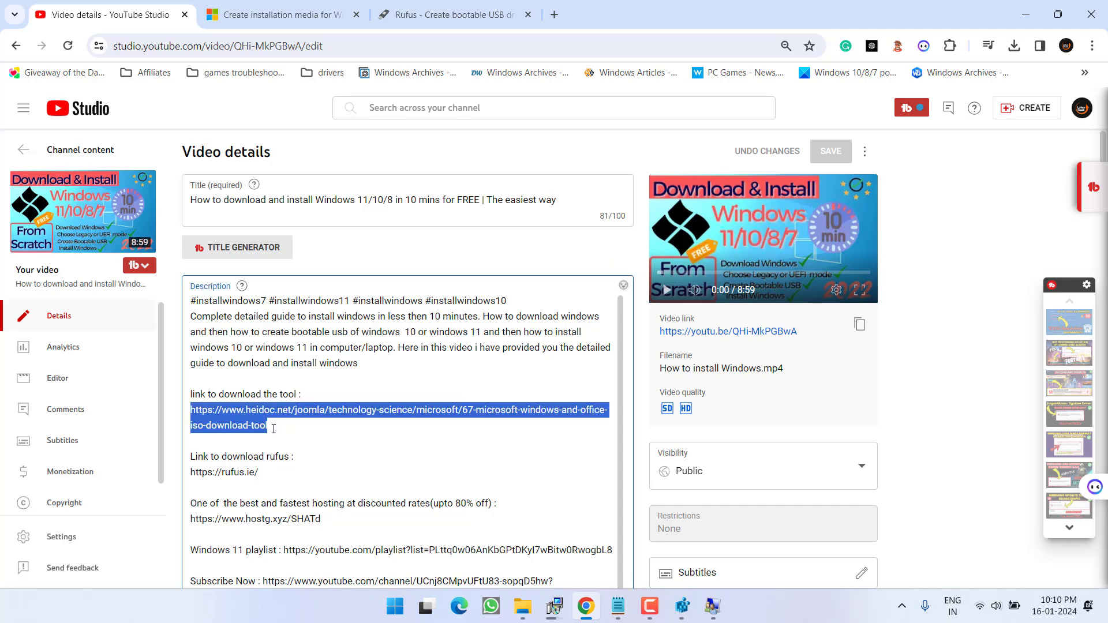
left_click(274, 428)
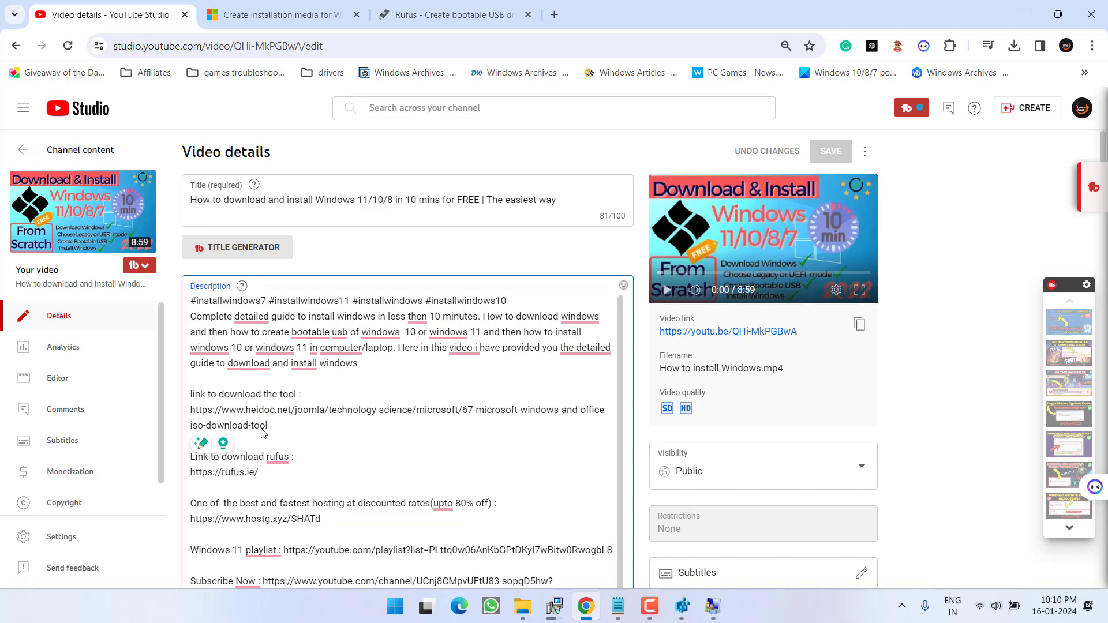
key("ctrl+Tab")
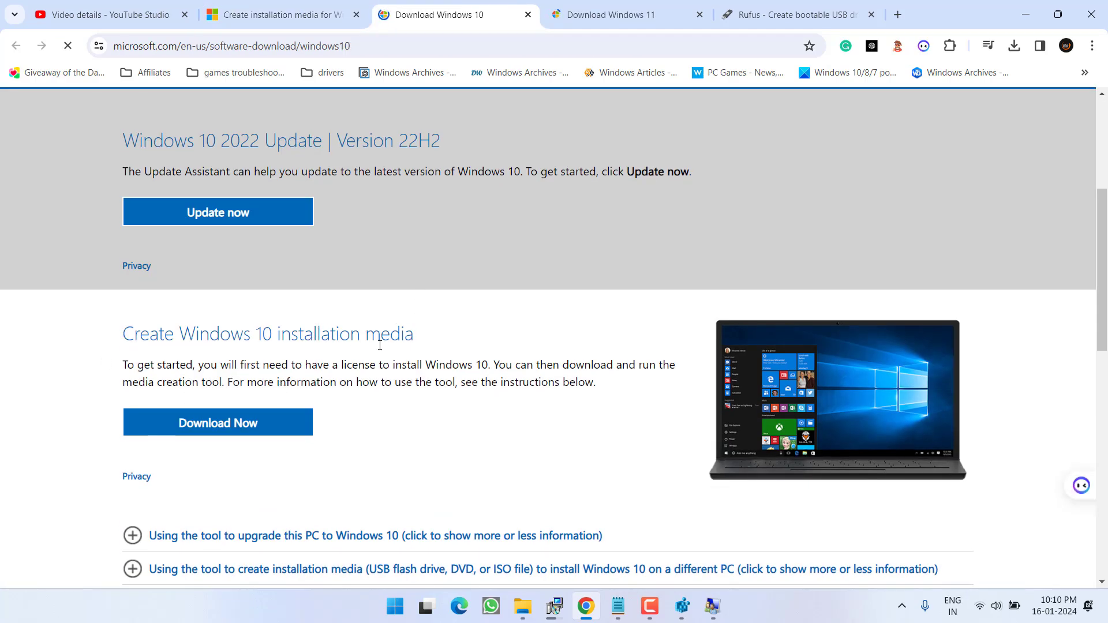
- Show the Windows 10 and Windows 11 installation media sections, then move to the Rufus tab
left_click_drag(436, 341, 178, 336)
left_click(610, 15)
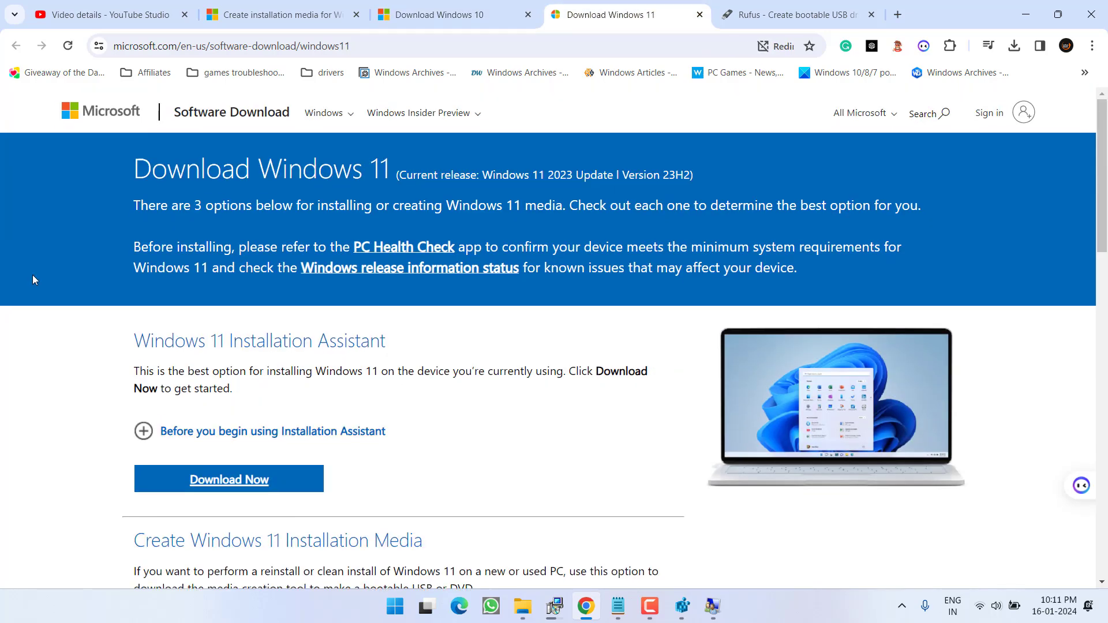
scroll(321, 338, "down", 3)
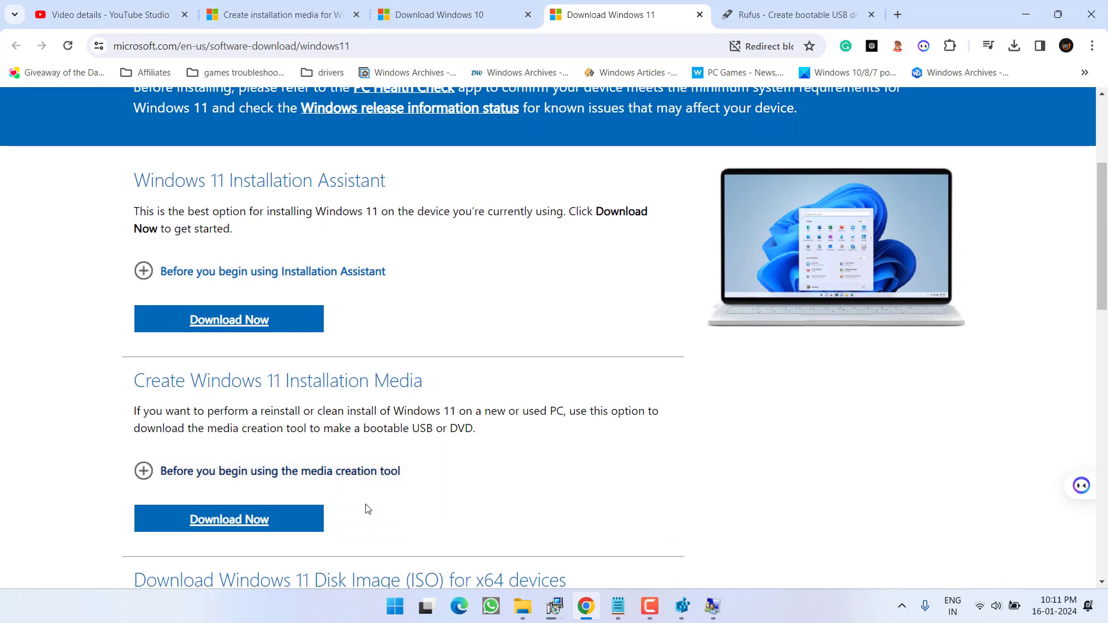
left_click(796, 9)
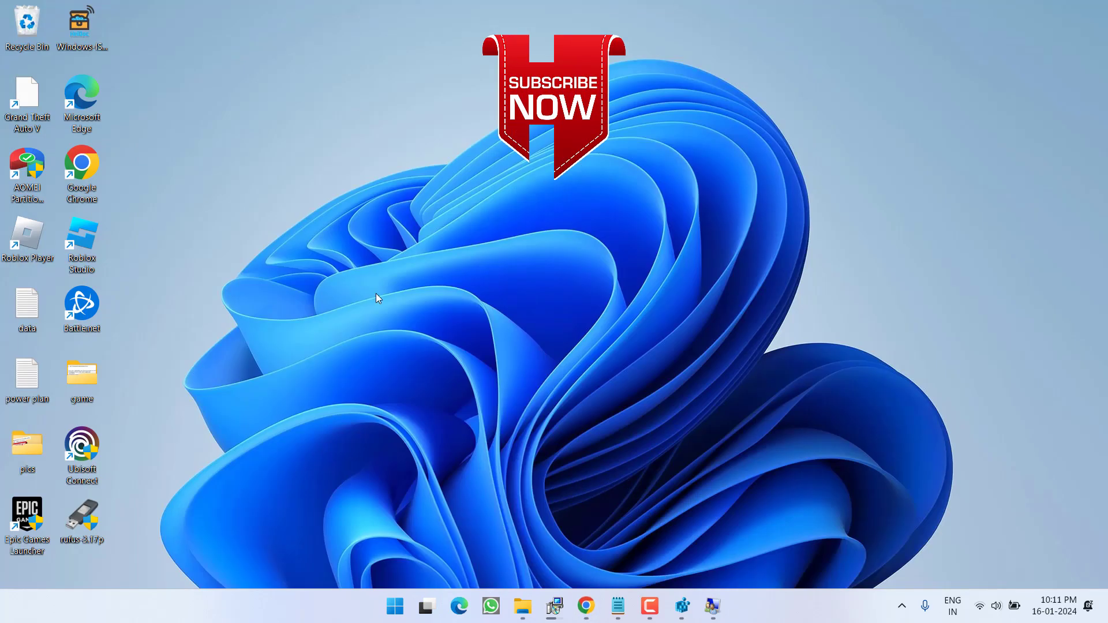